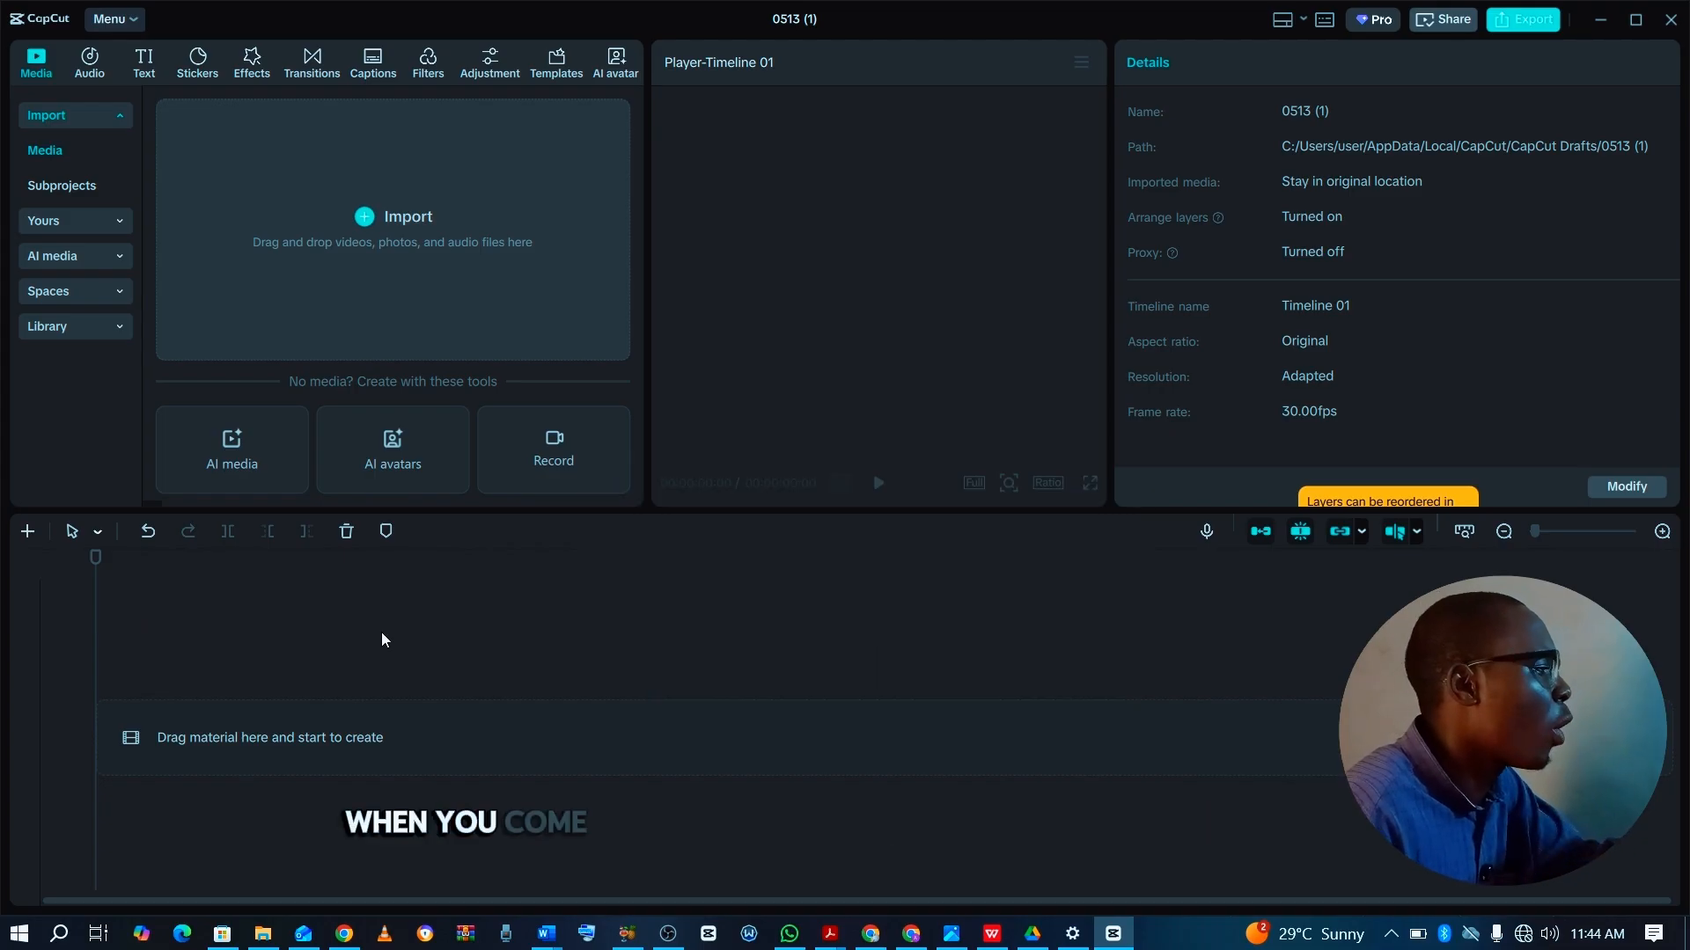
Create a second timeline and dock Timeline 02 side by side with Timeline 01.
{"action": "left_click", "coordinate": [28, 532]}
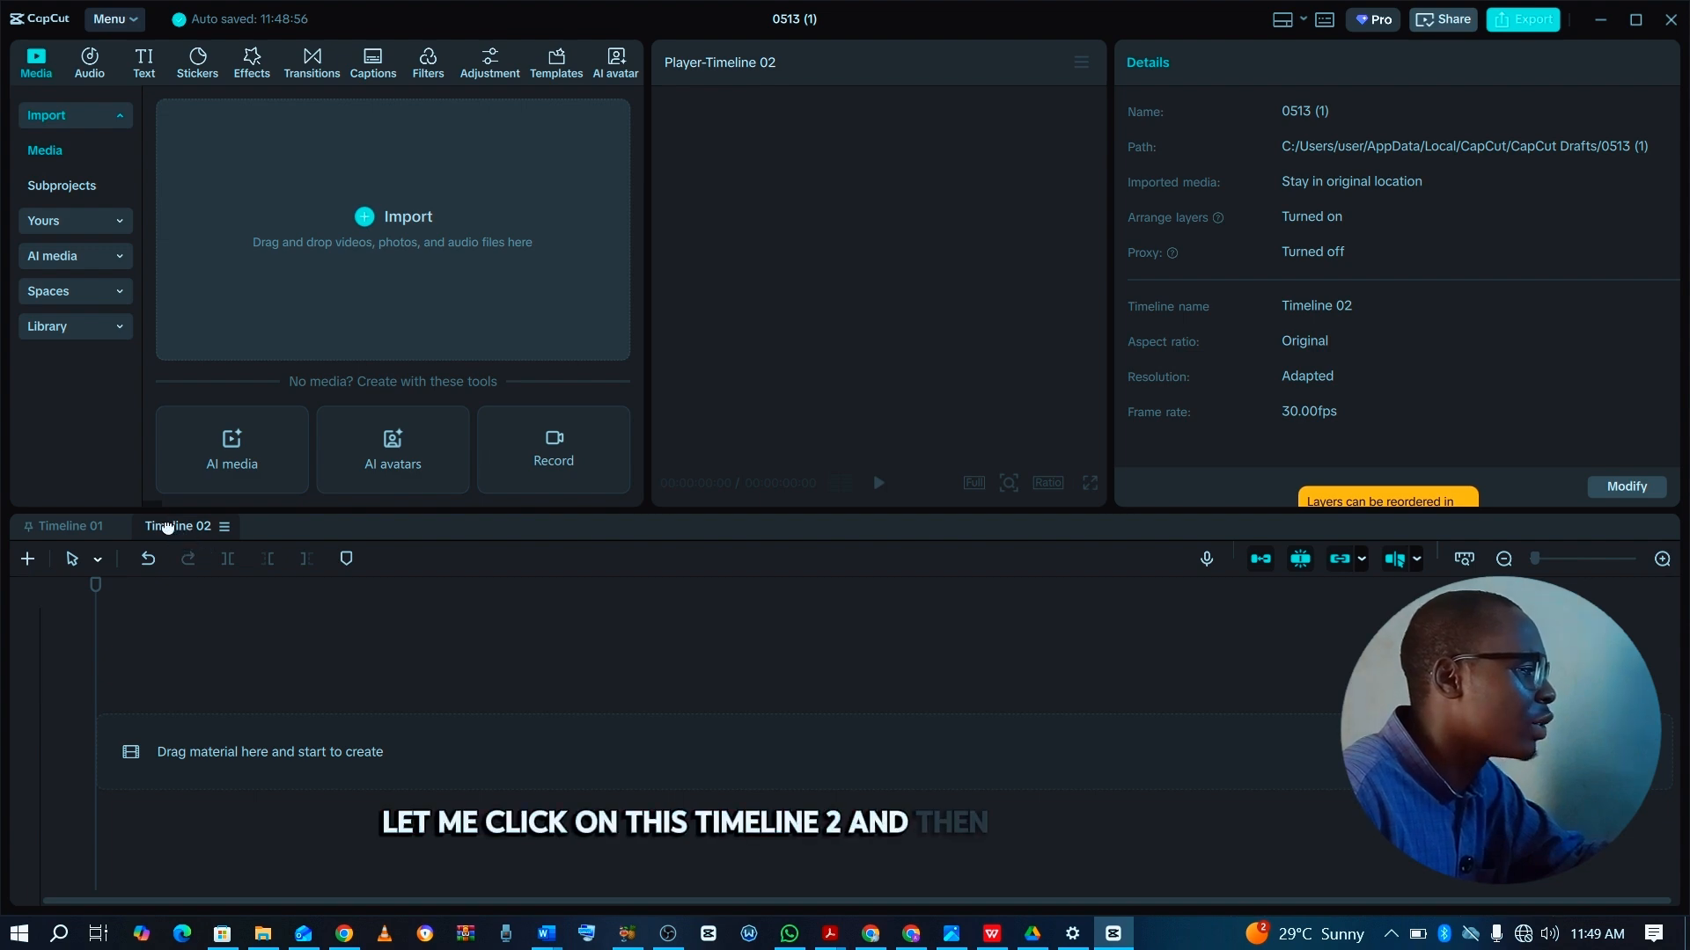
{"action": "left_click_drag", "start_coordinate": [167, 526], "coordinate": [156, 603]}
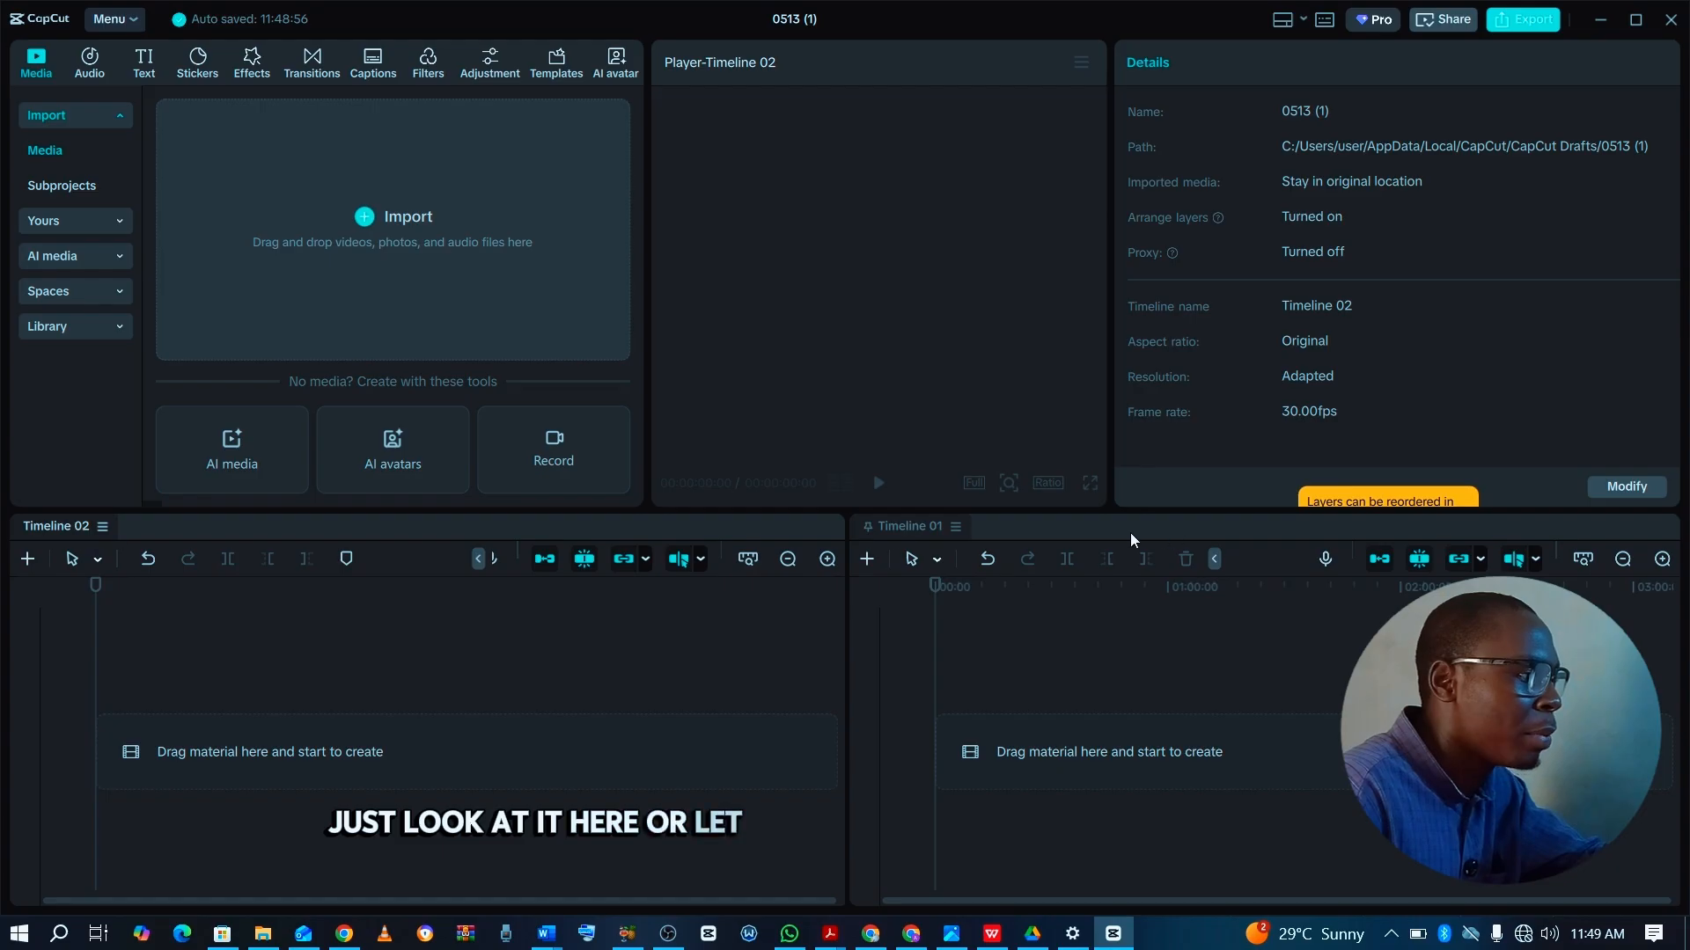
{"action": "mouse_move", "coordinate": [899, 531]}
{"action": "left_mouse_down"}
{"action": "mouse_move", "coordinate": [906, 547]}
{"action": "mouse_move", "coordinate": [140, 473]}
{"action": "mouse_move", "coordinate": [65, 509]}
{"action": "mouse_move", "coordinate": [276, 539]}
{"action": "mouse_move", "coordinate": [927, 524]}
{"action": "left_mouse_up"}
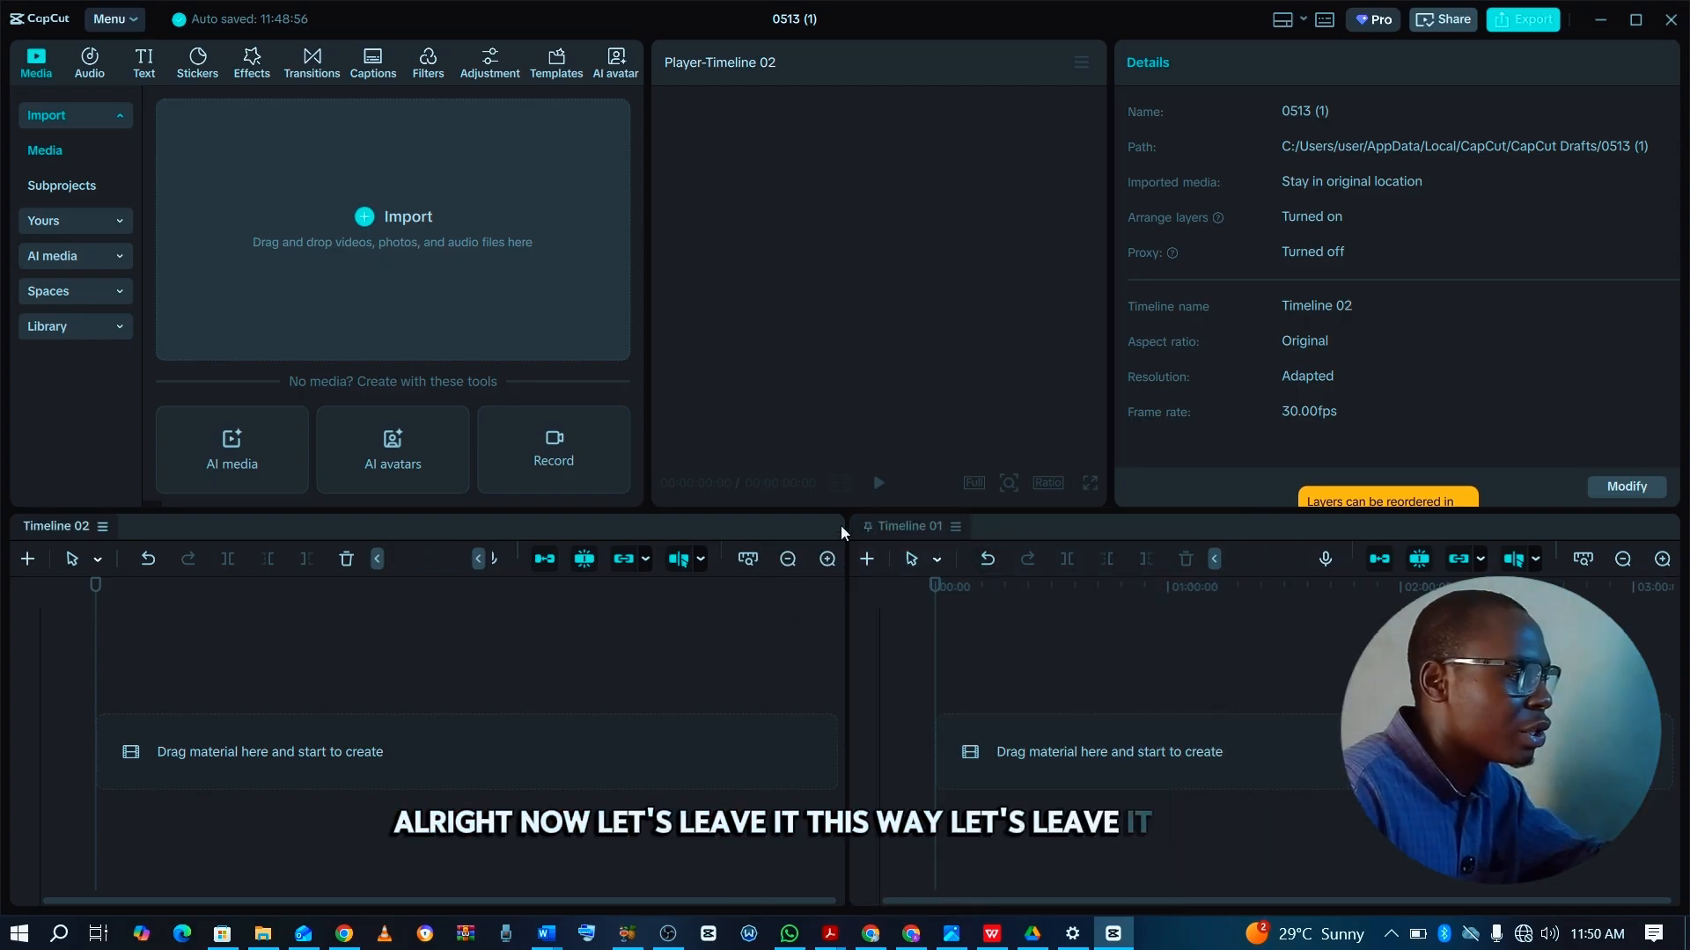
{"action": "left_click", "coordinate": [963, 579]}
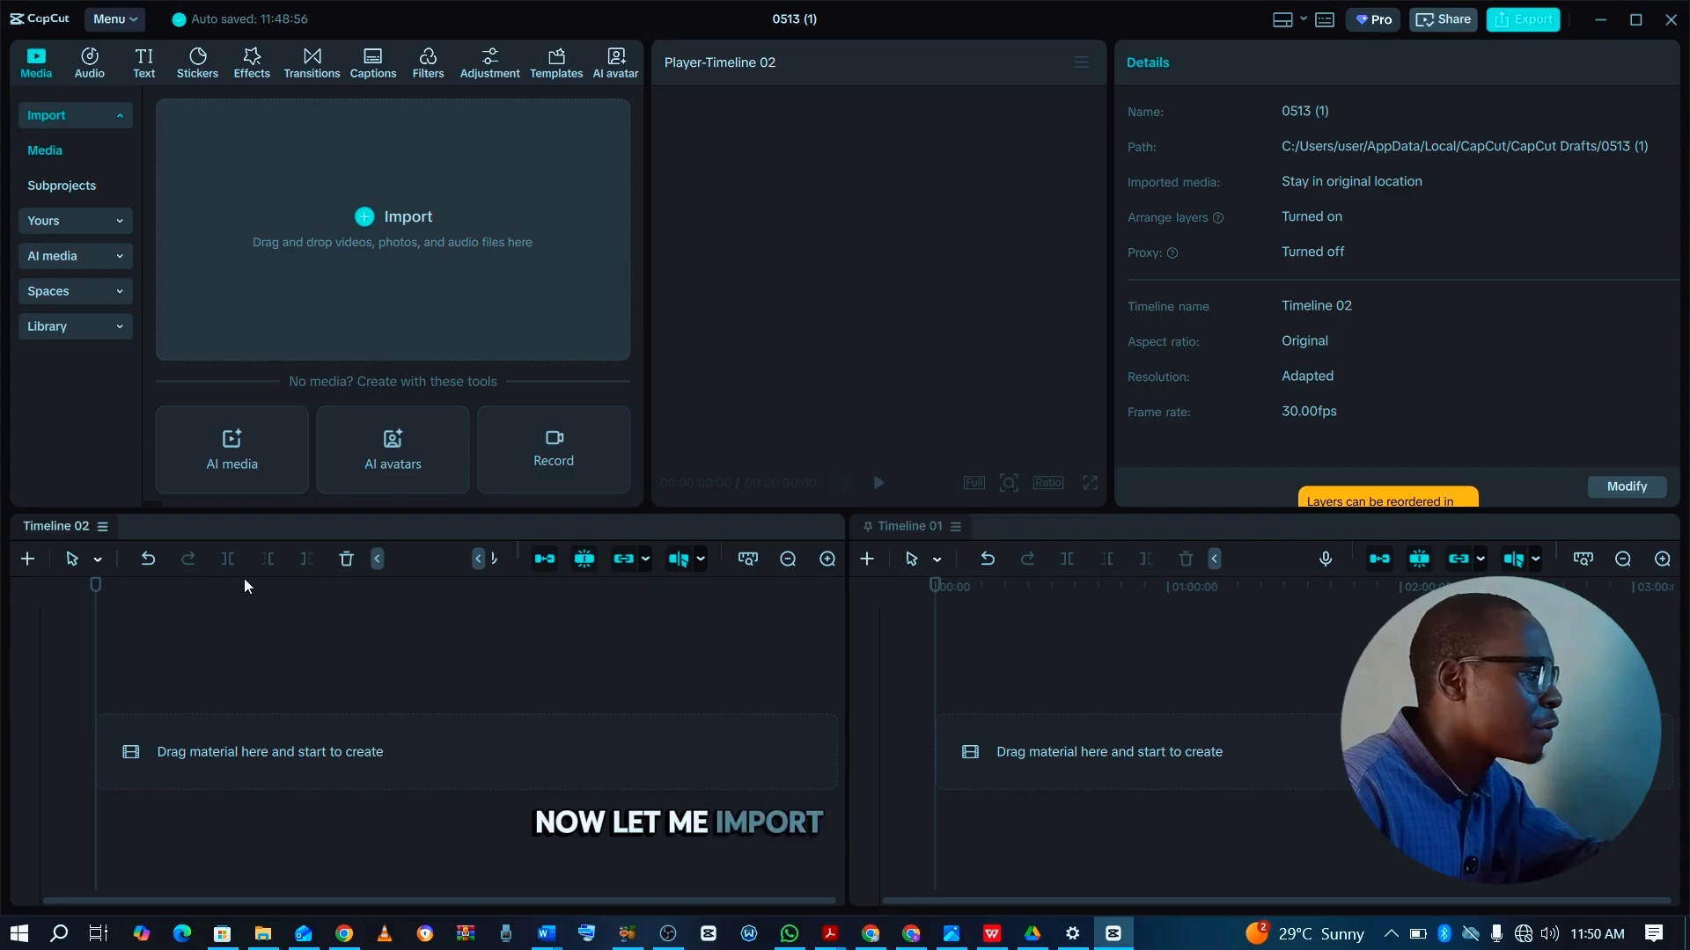
{"action": "left_click", "coordinate": [129, 646]}
{"action": "left_click", "coordinate": [999, 676]}
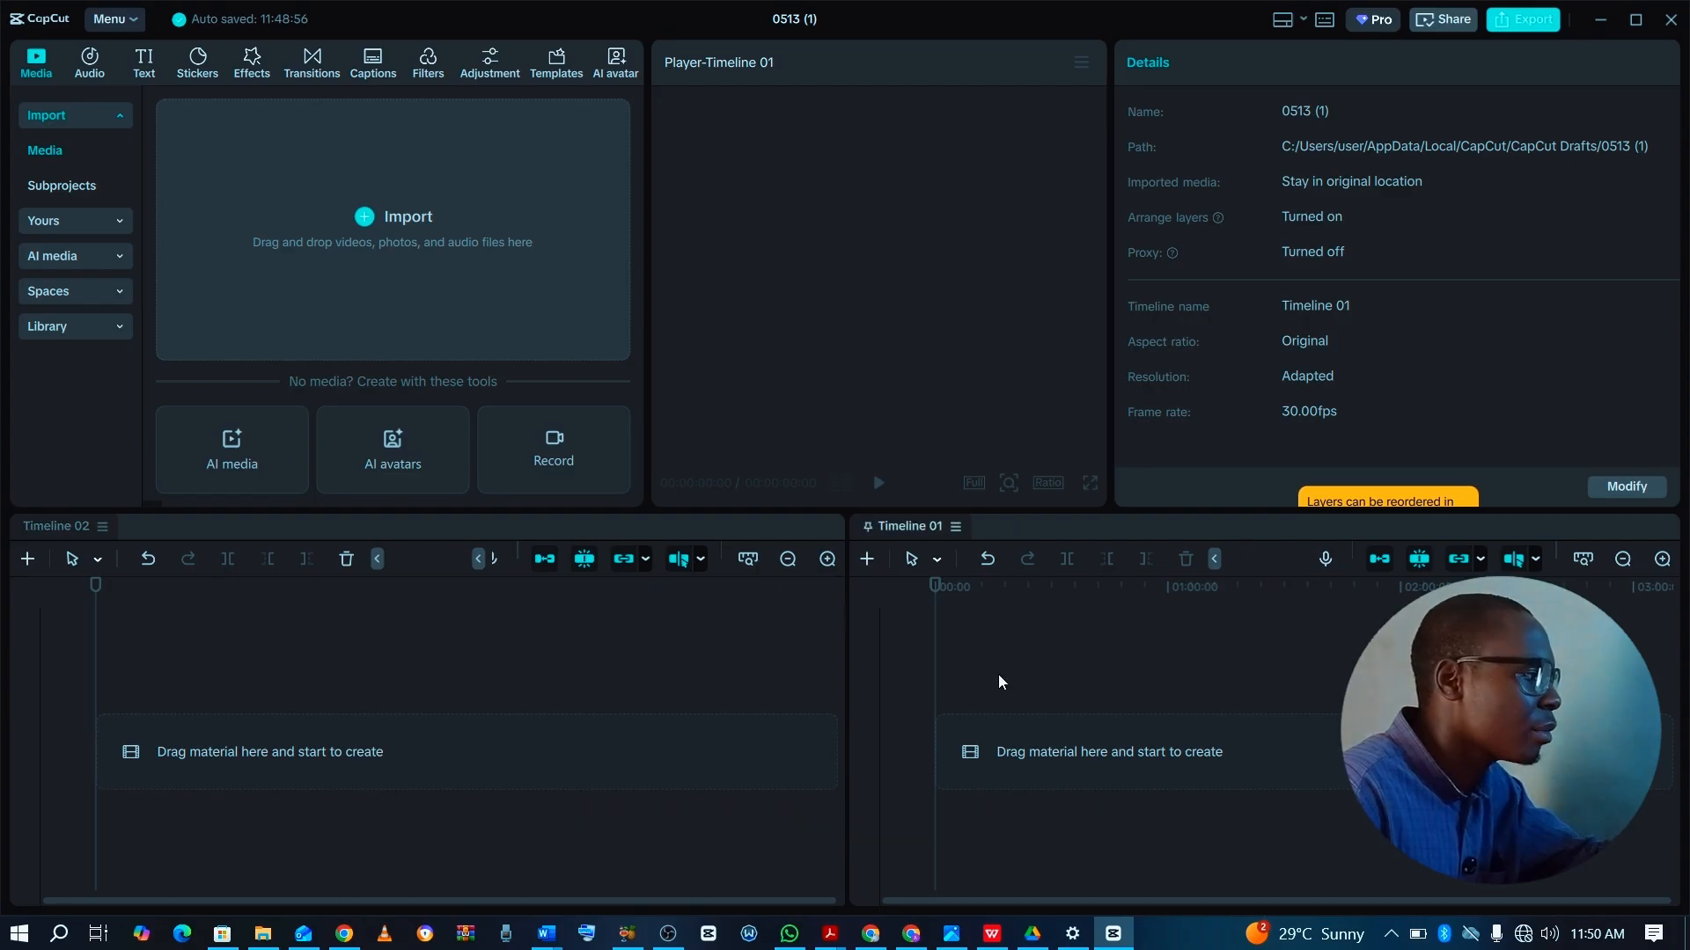
Import the "How to Attract Capital (1)" video from the Downloads folder into the project media.
{"action": "left_click", "coordinate": [370, 216]}
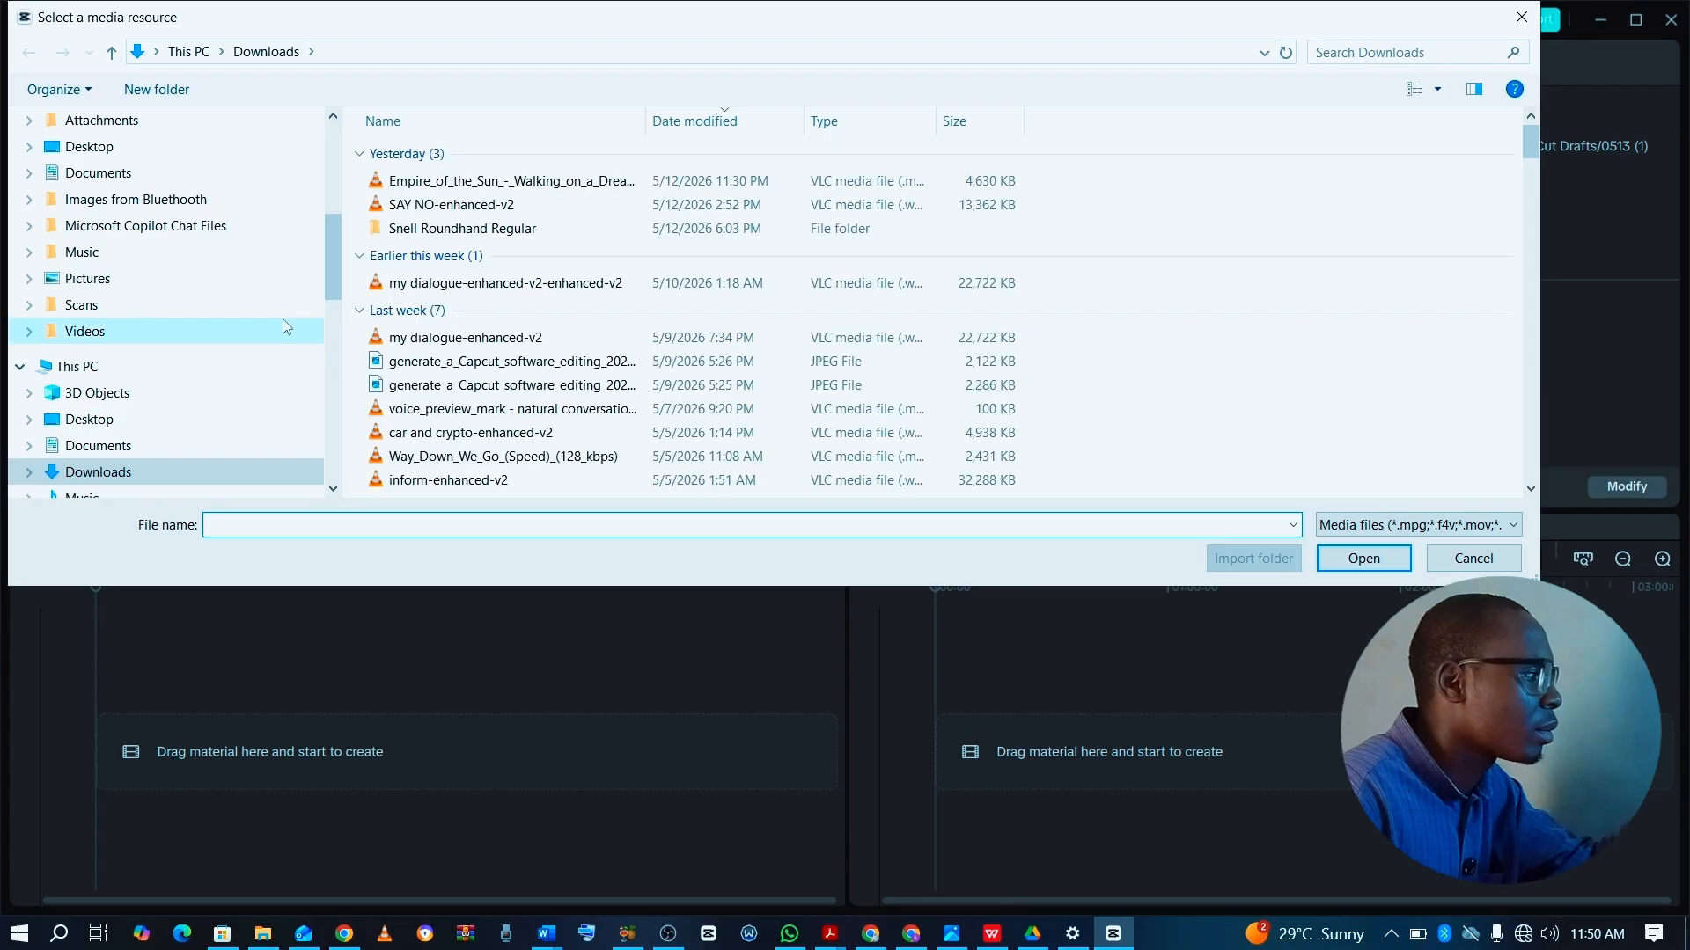
{"action": "scroll", "coordinate": [480, 421], "scroll_direction": "down", "scroll_amount": 4}
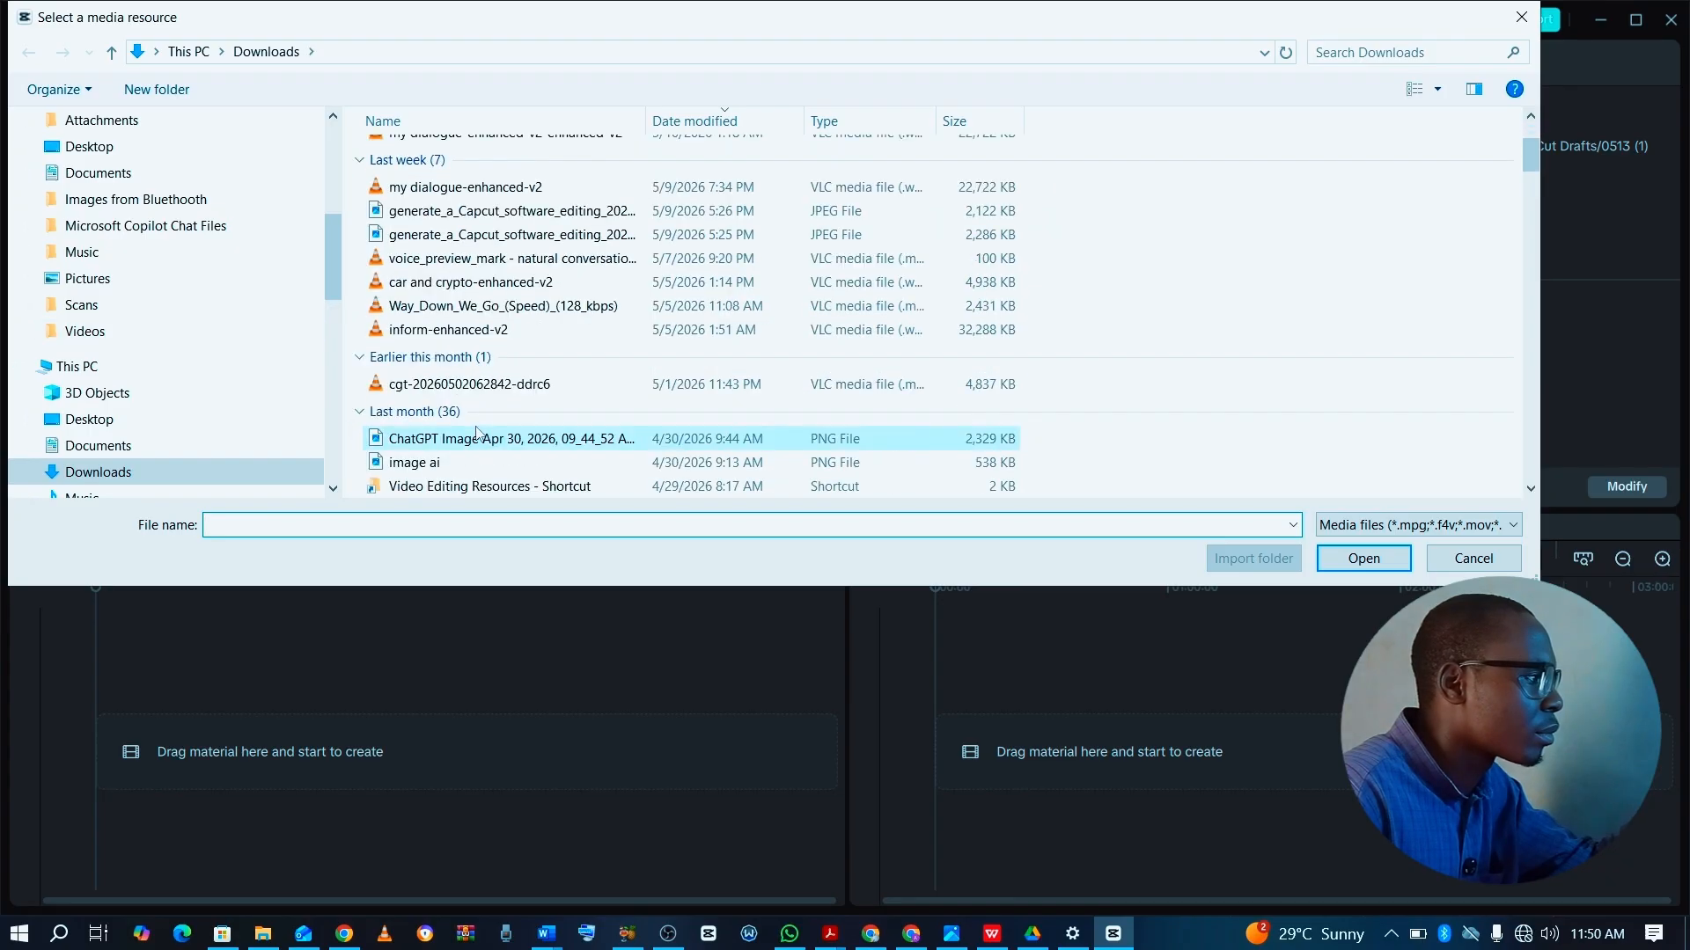
{"action": "scroll", "coordinate": [486, 317], "scroll_direction": "down", "scroll_amount": 5}
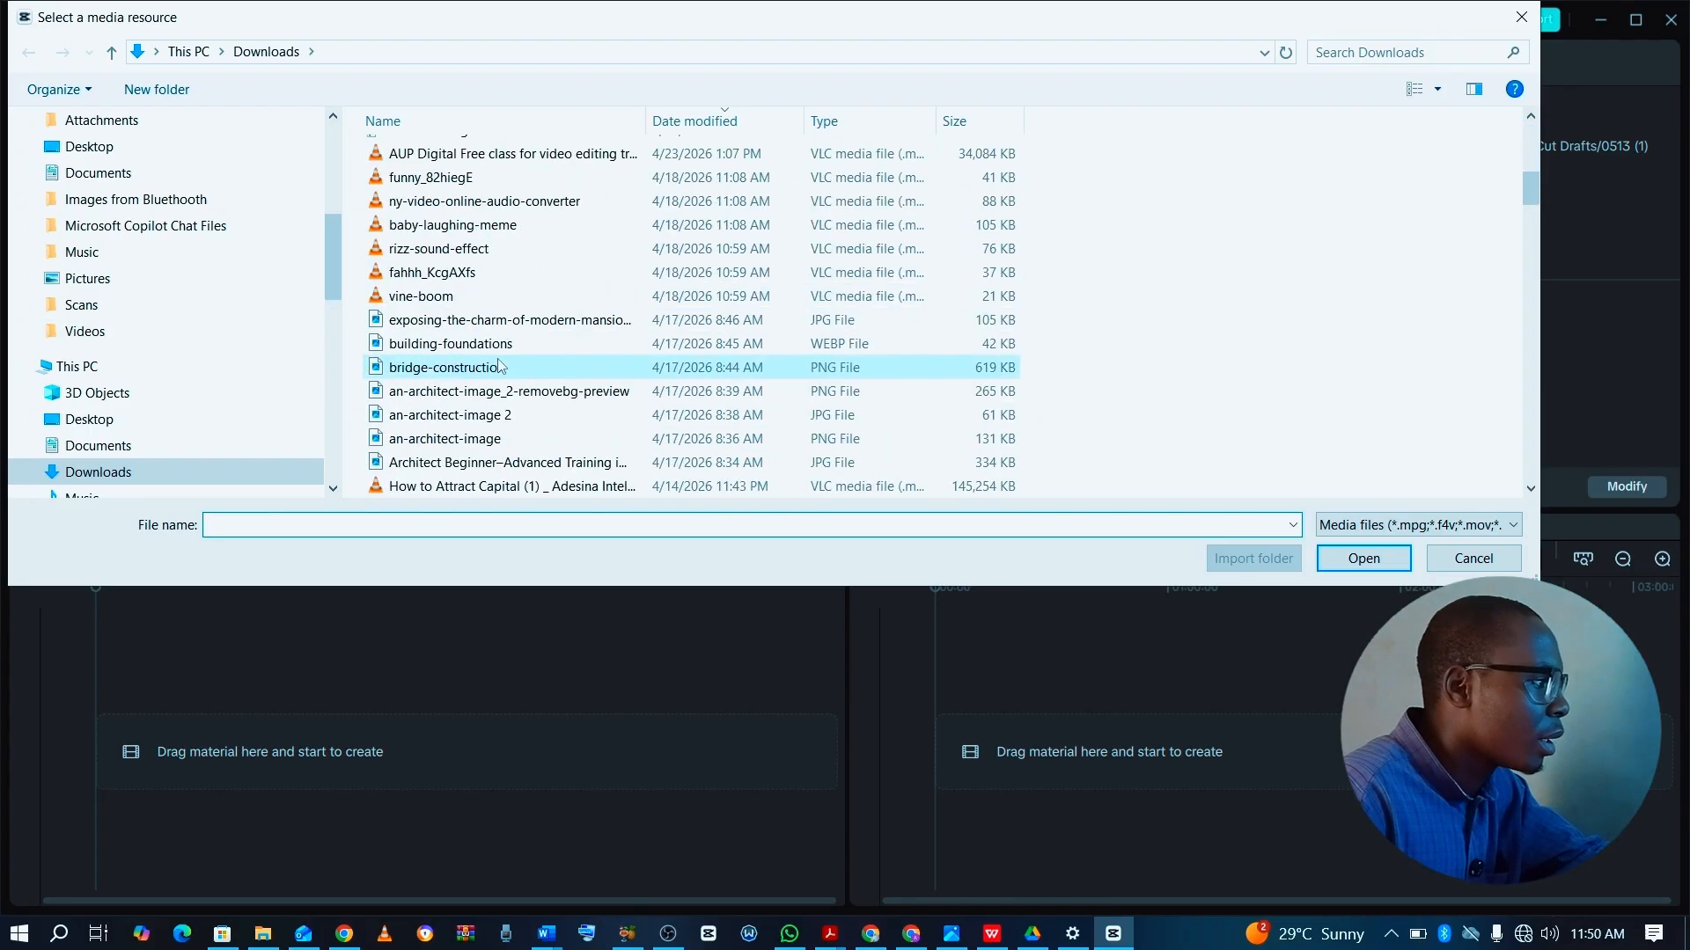
{"action": "left_click", "coordinate": [487, 345]}
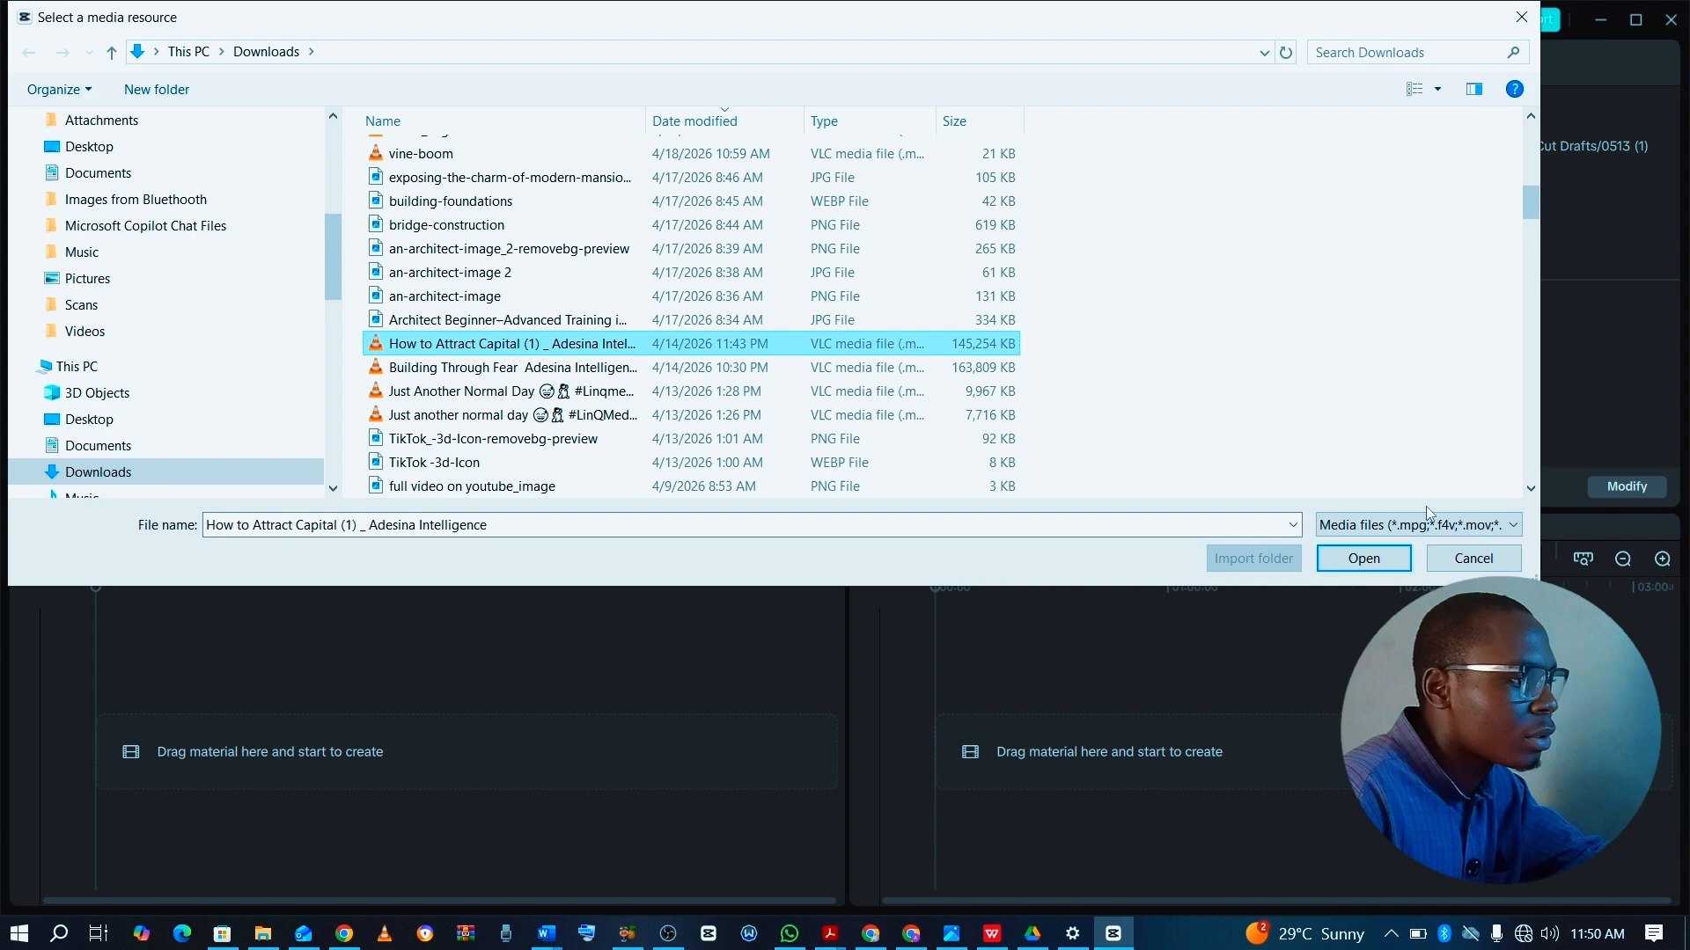
{"action": "left_click", "coordinate": [1354, 554]}
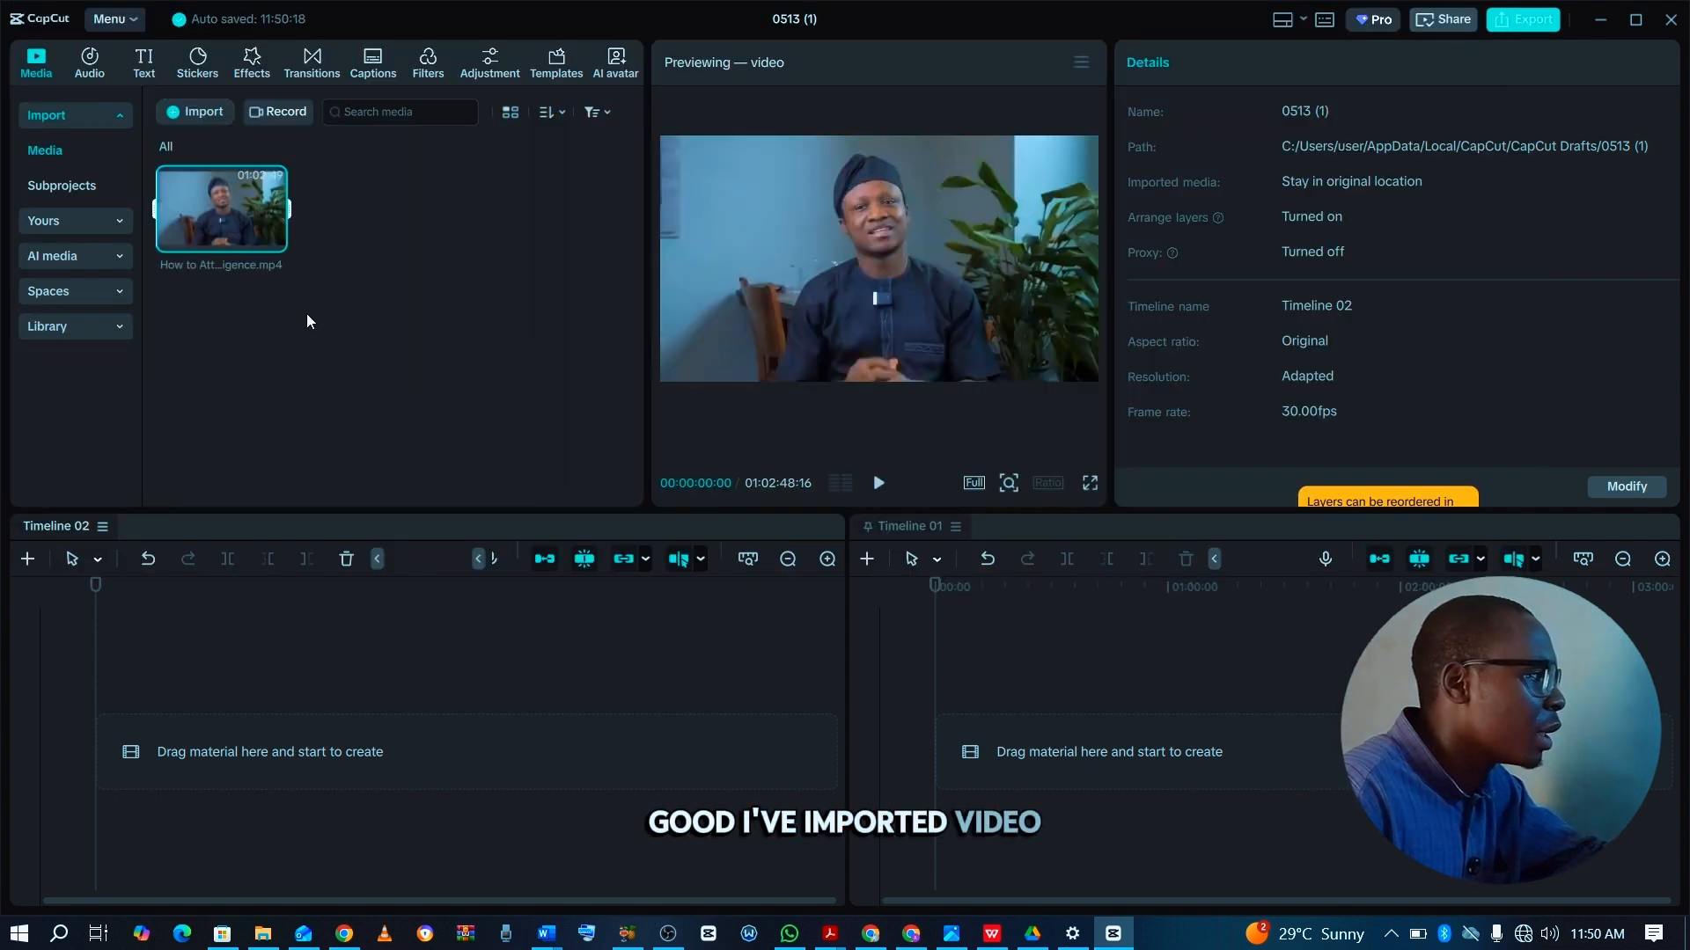
{"action": "left_click", "coordinate": [250, 340]}
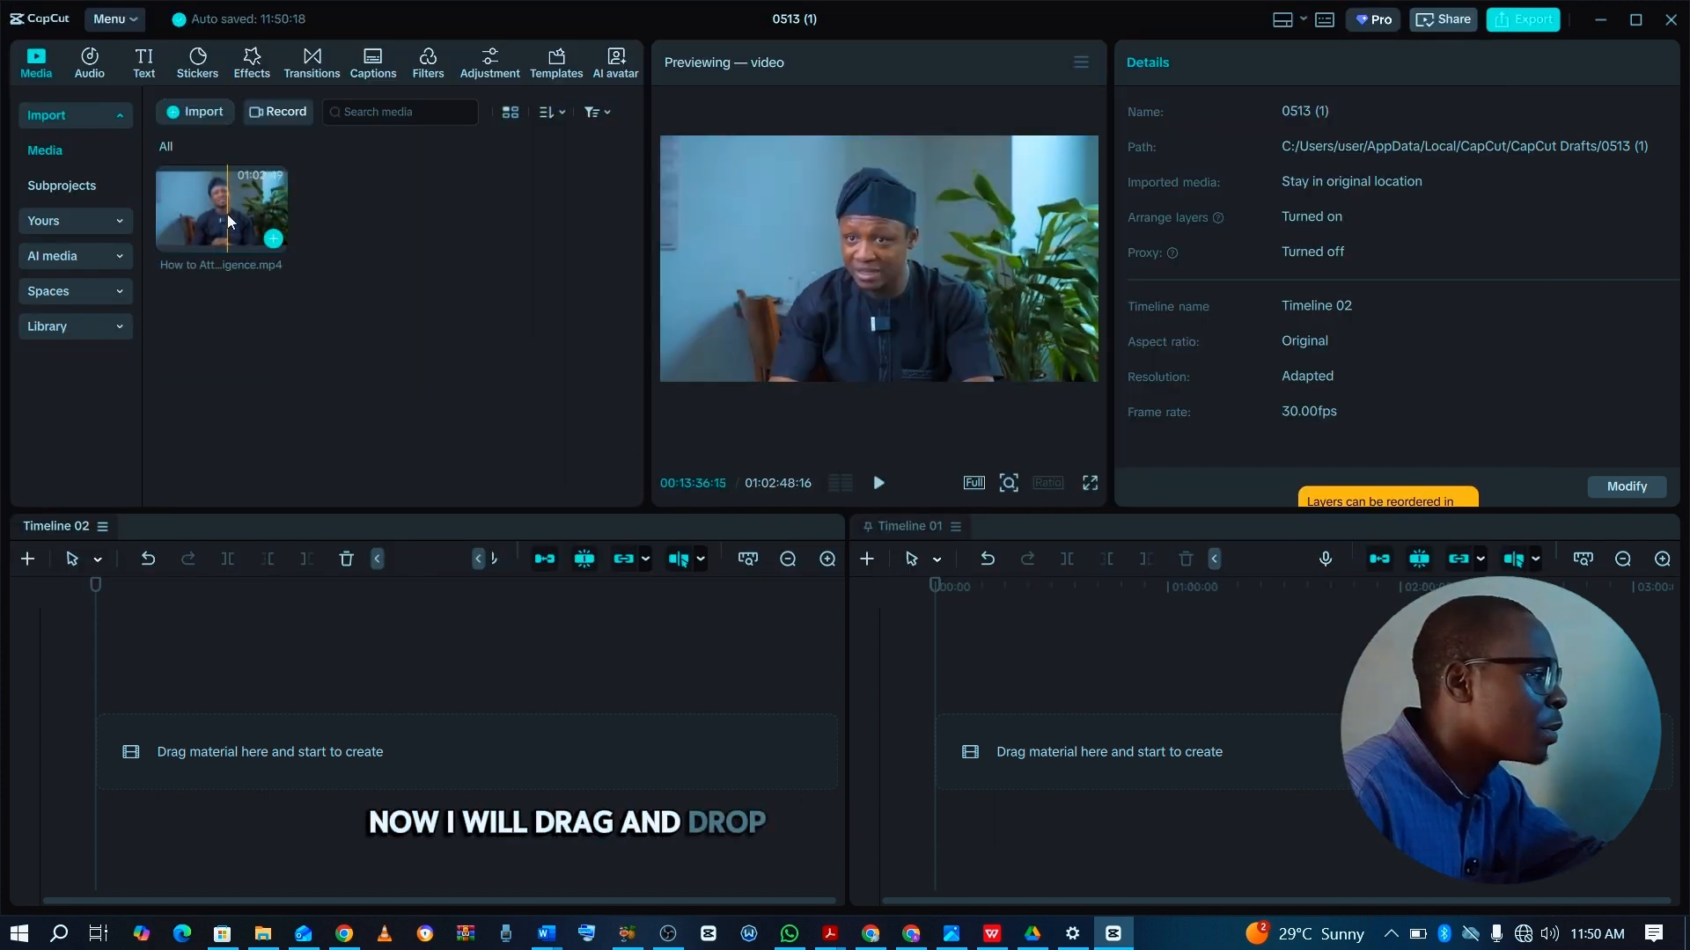
Place the imported video at the start of Timeline 02.
{"action": "left_click_drag", "start_coordinate": [227, 214], "coordinate": [187, 704]}
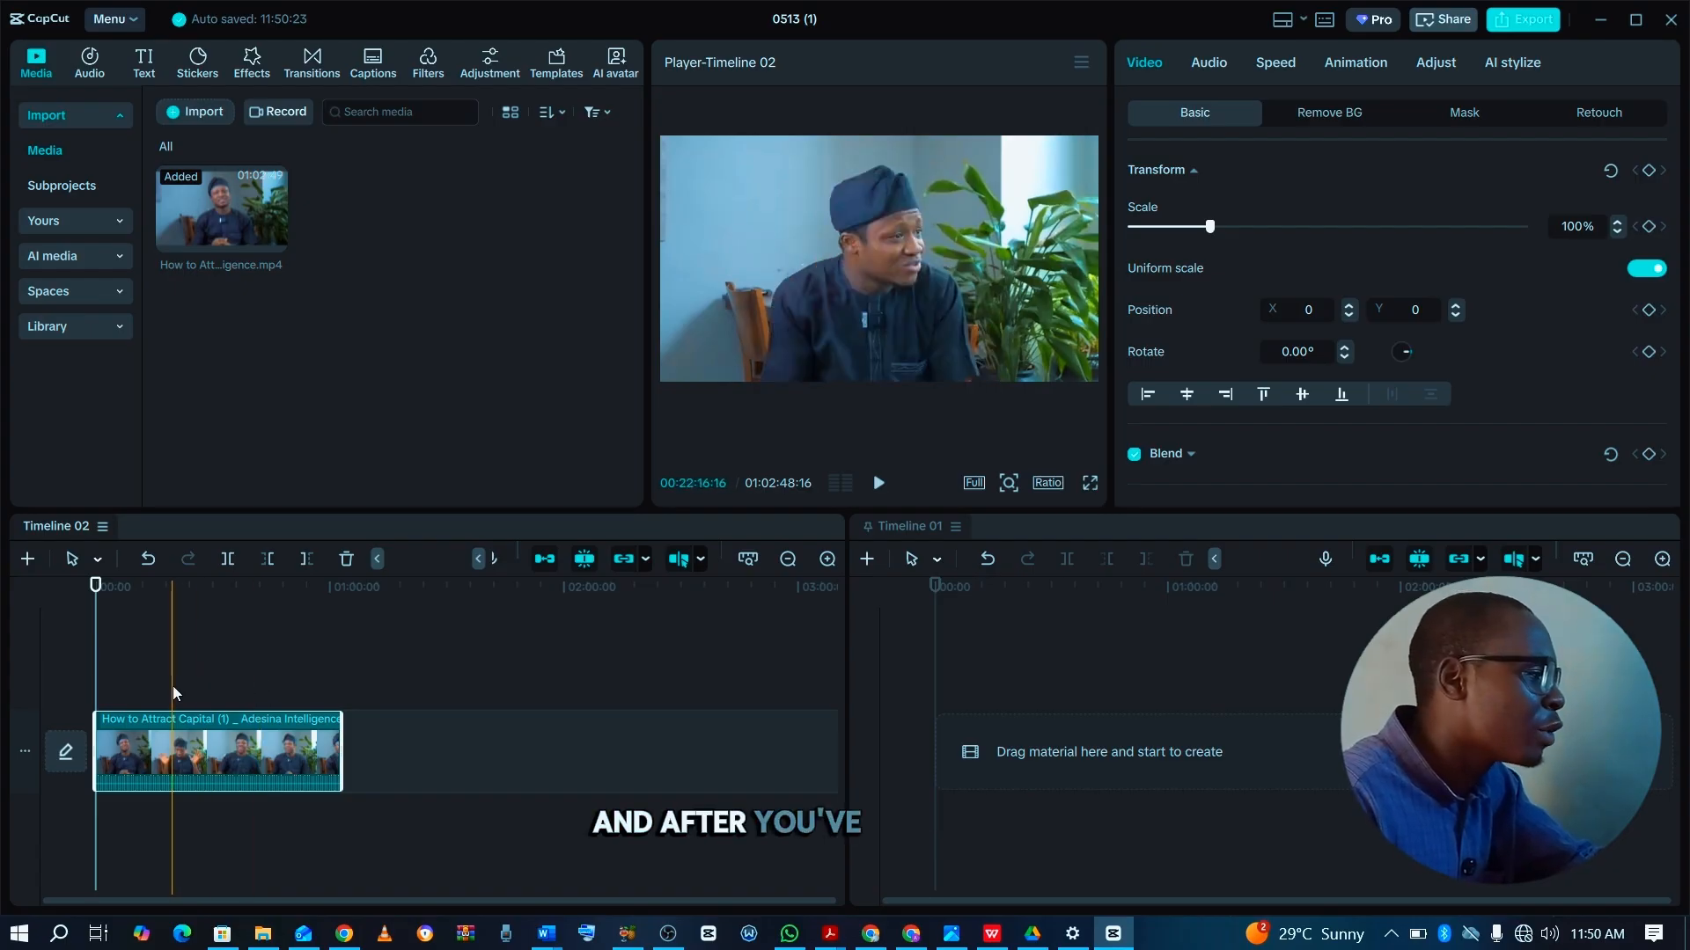
{"action": "left_click", "coordinate": [264, 700]}
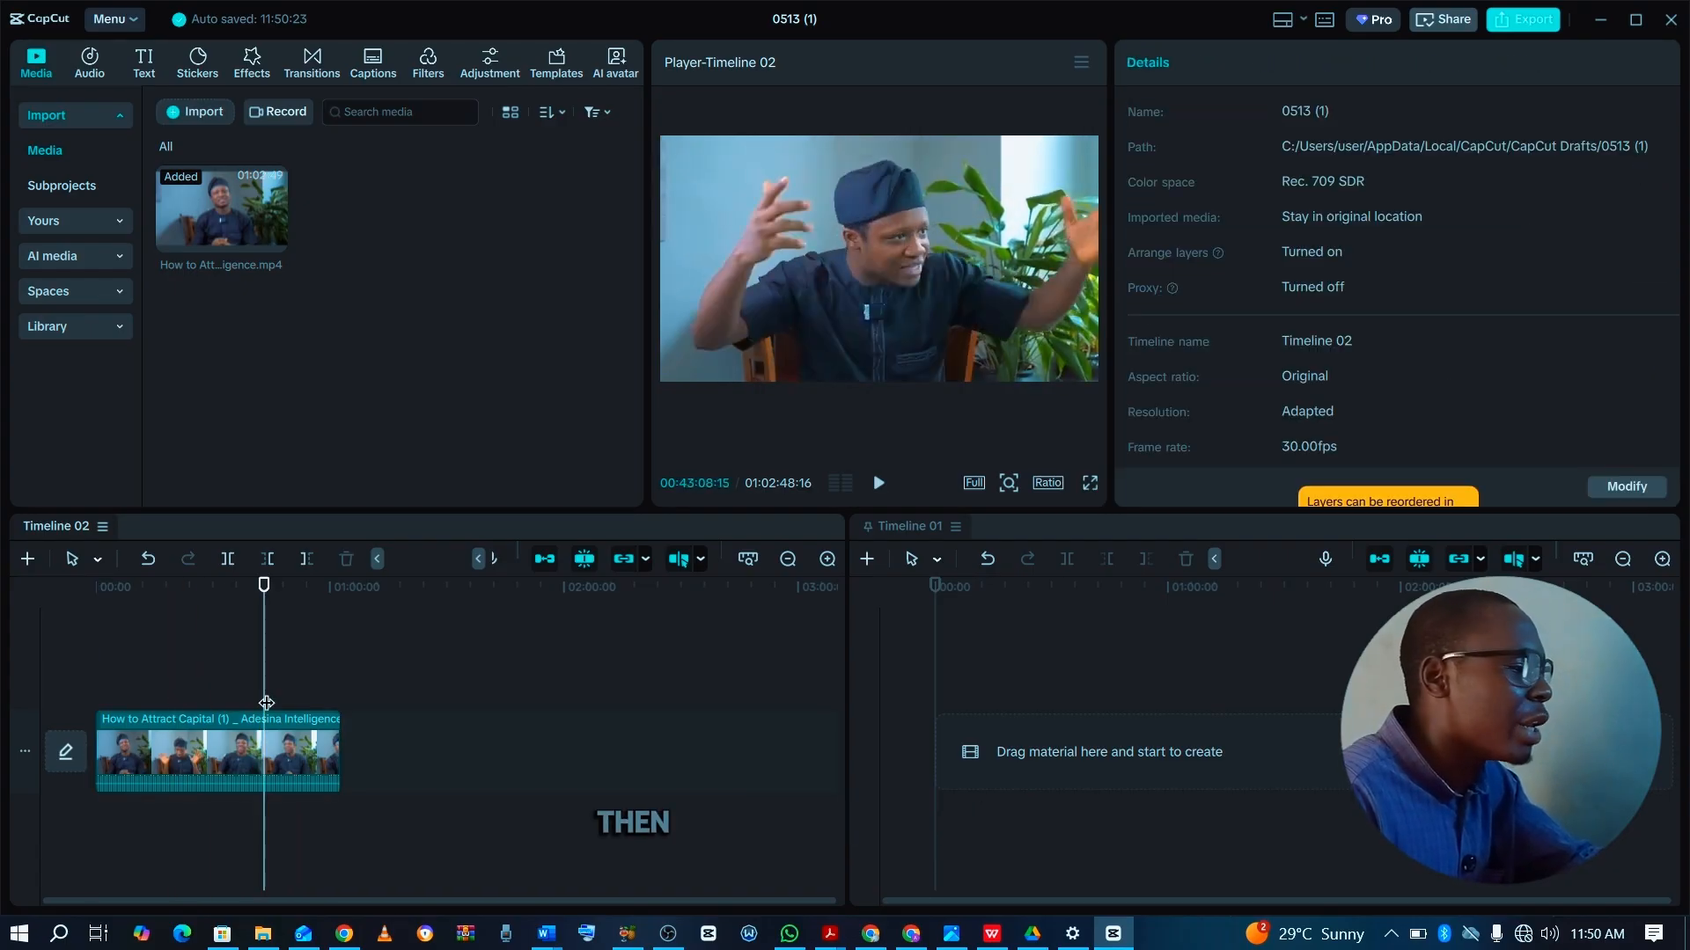
{"action": "left_click", "coordinate": [887, 710]}
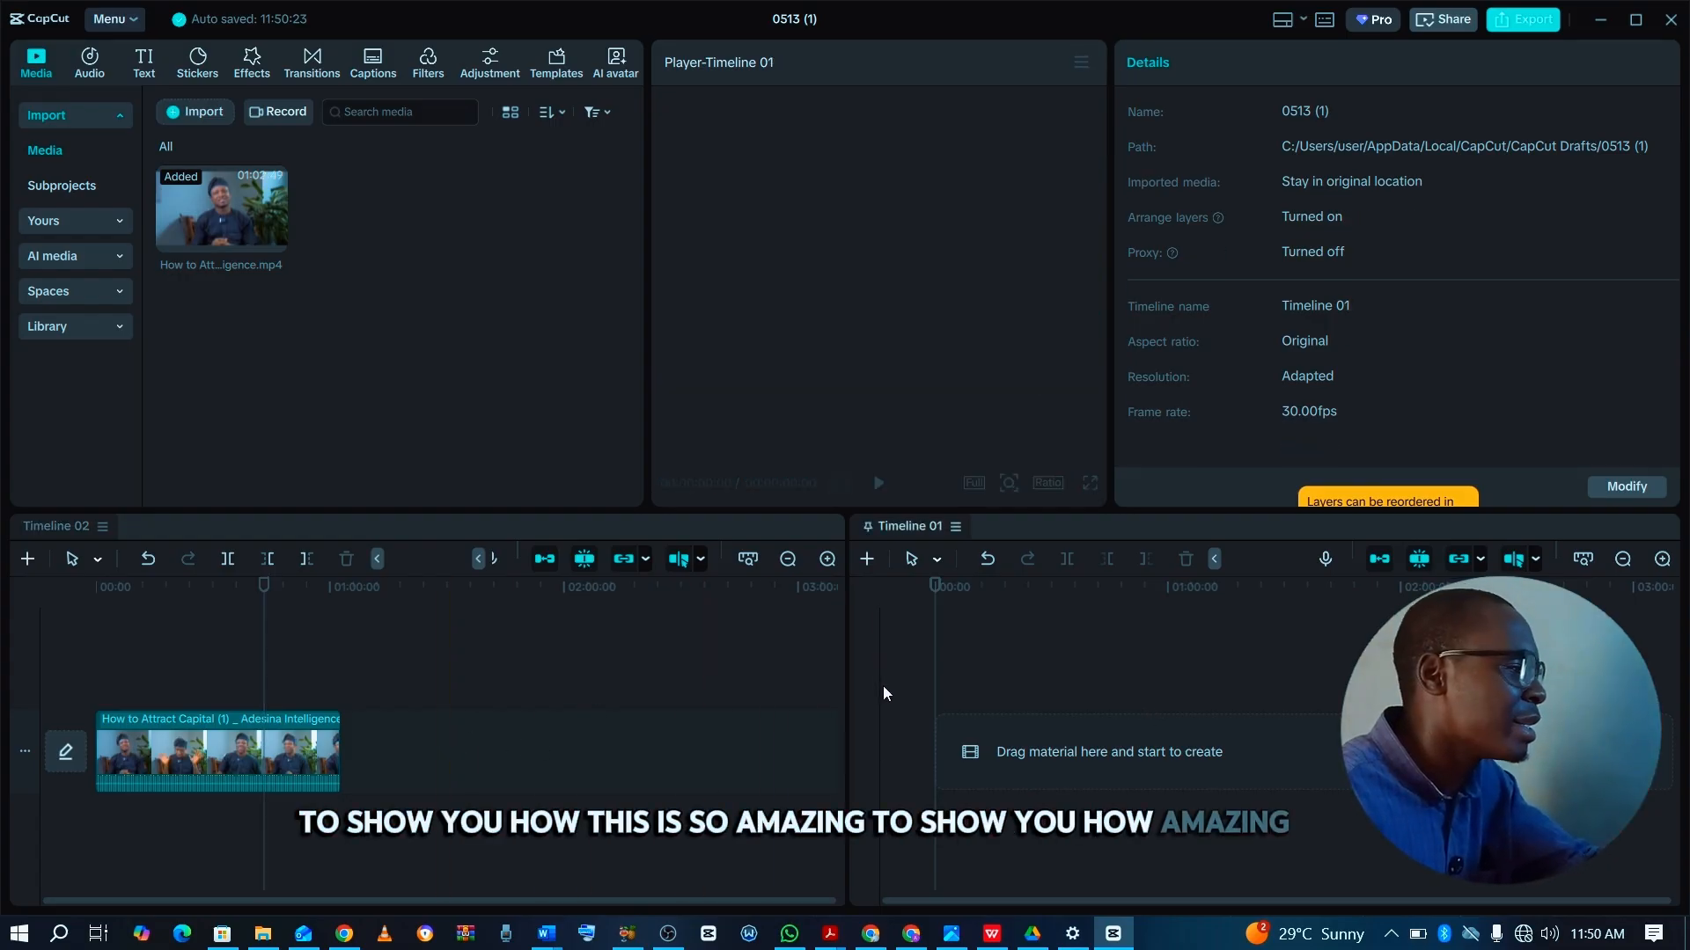
{"action": "left_click", "coordinate": [273, 644]}
{"action": "left_click", "coordinate": [213, 757]}
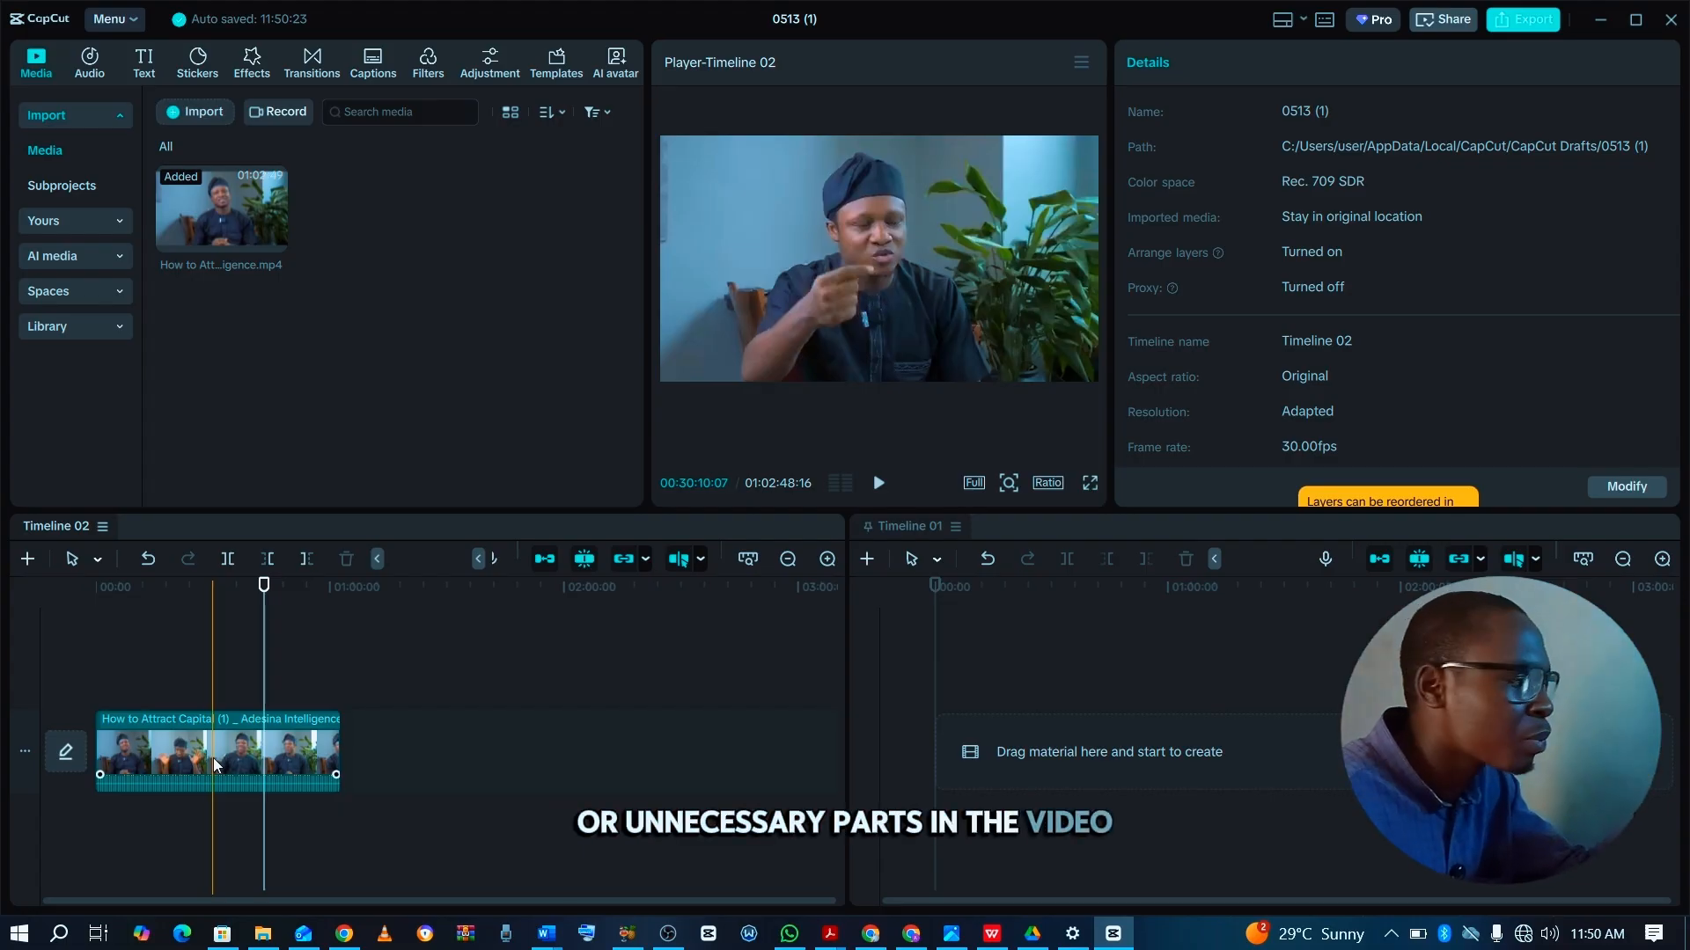
Split the Timeline 02 video at several points, deleting a section near its start and everything after about 29:53.
{"action": "left_click", "coordinate": [158, 688]}
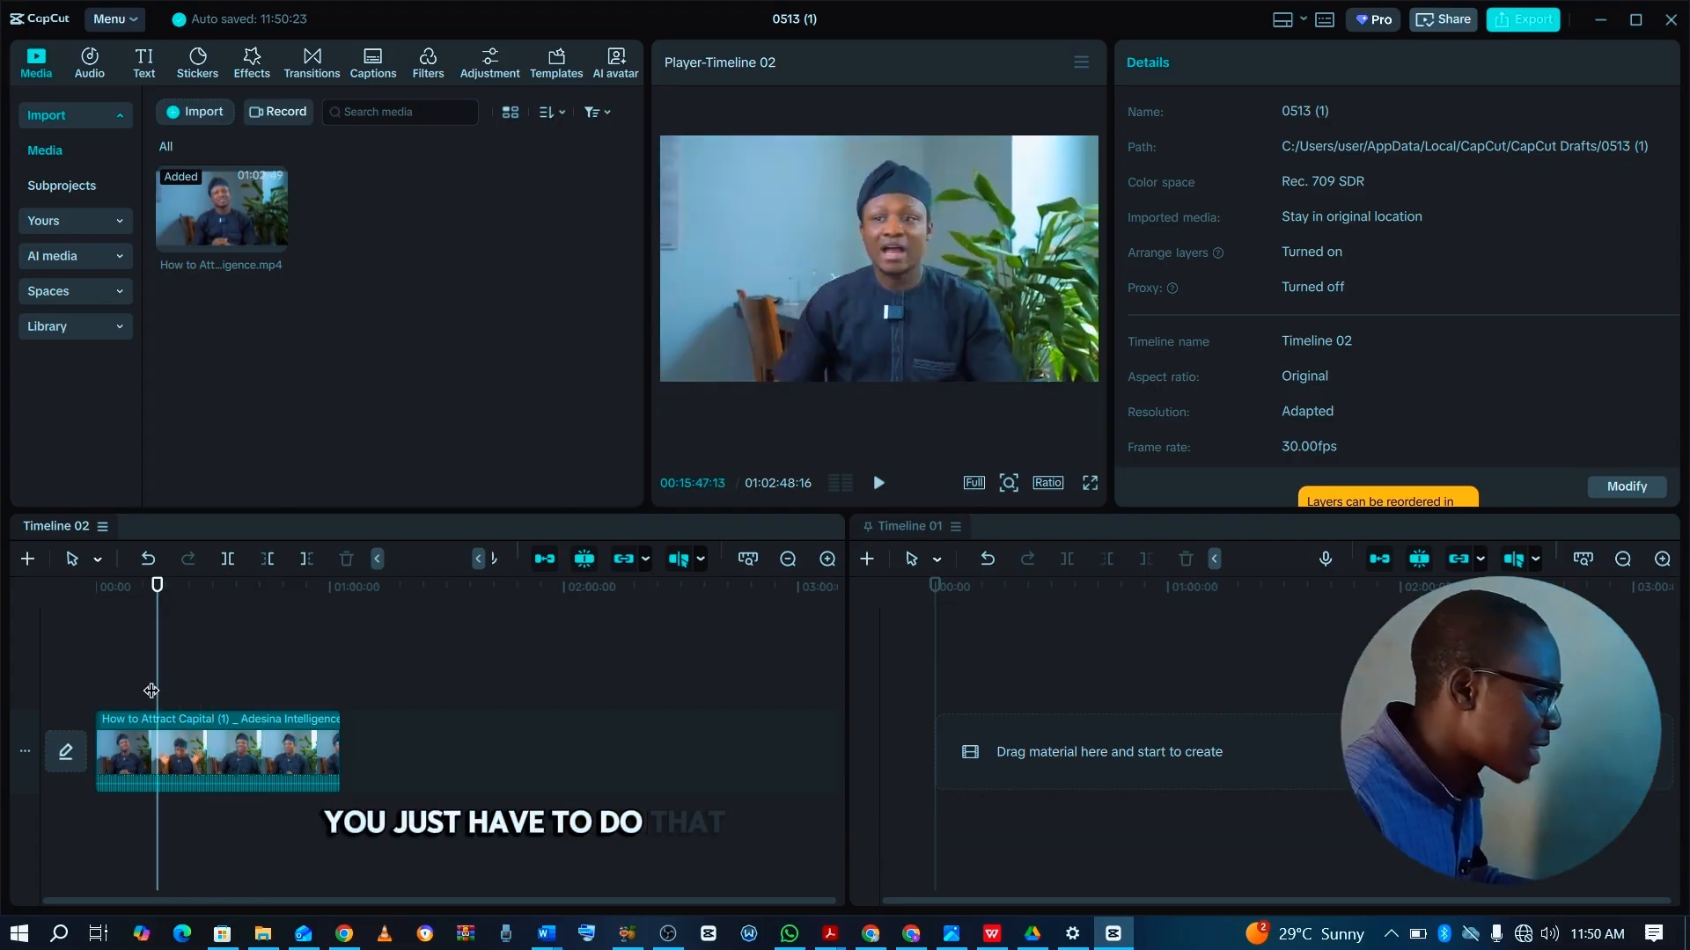
{"action": "left_click", "coordinate": [111, 724]}
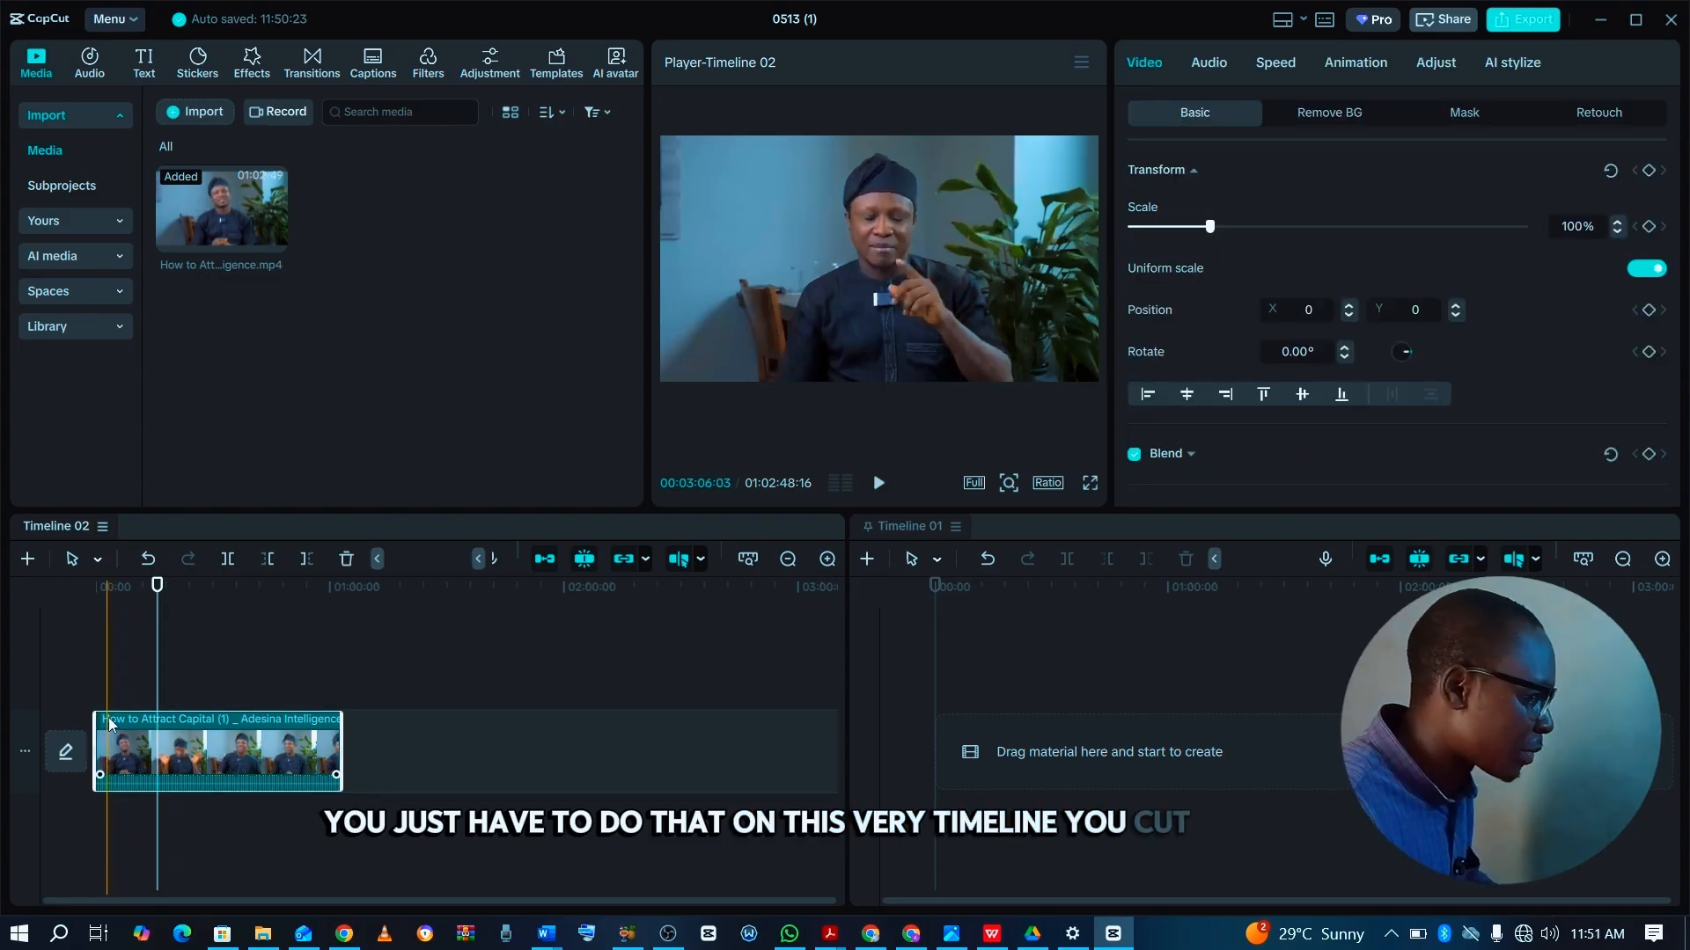
{"action": "key", "text": "ctrl+b"}
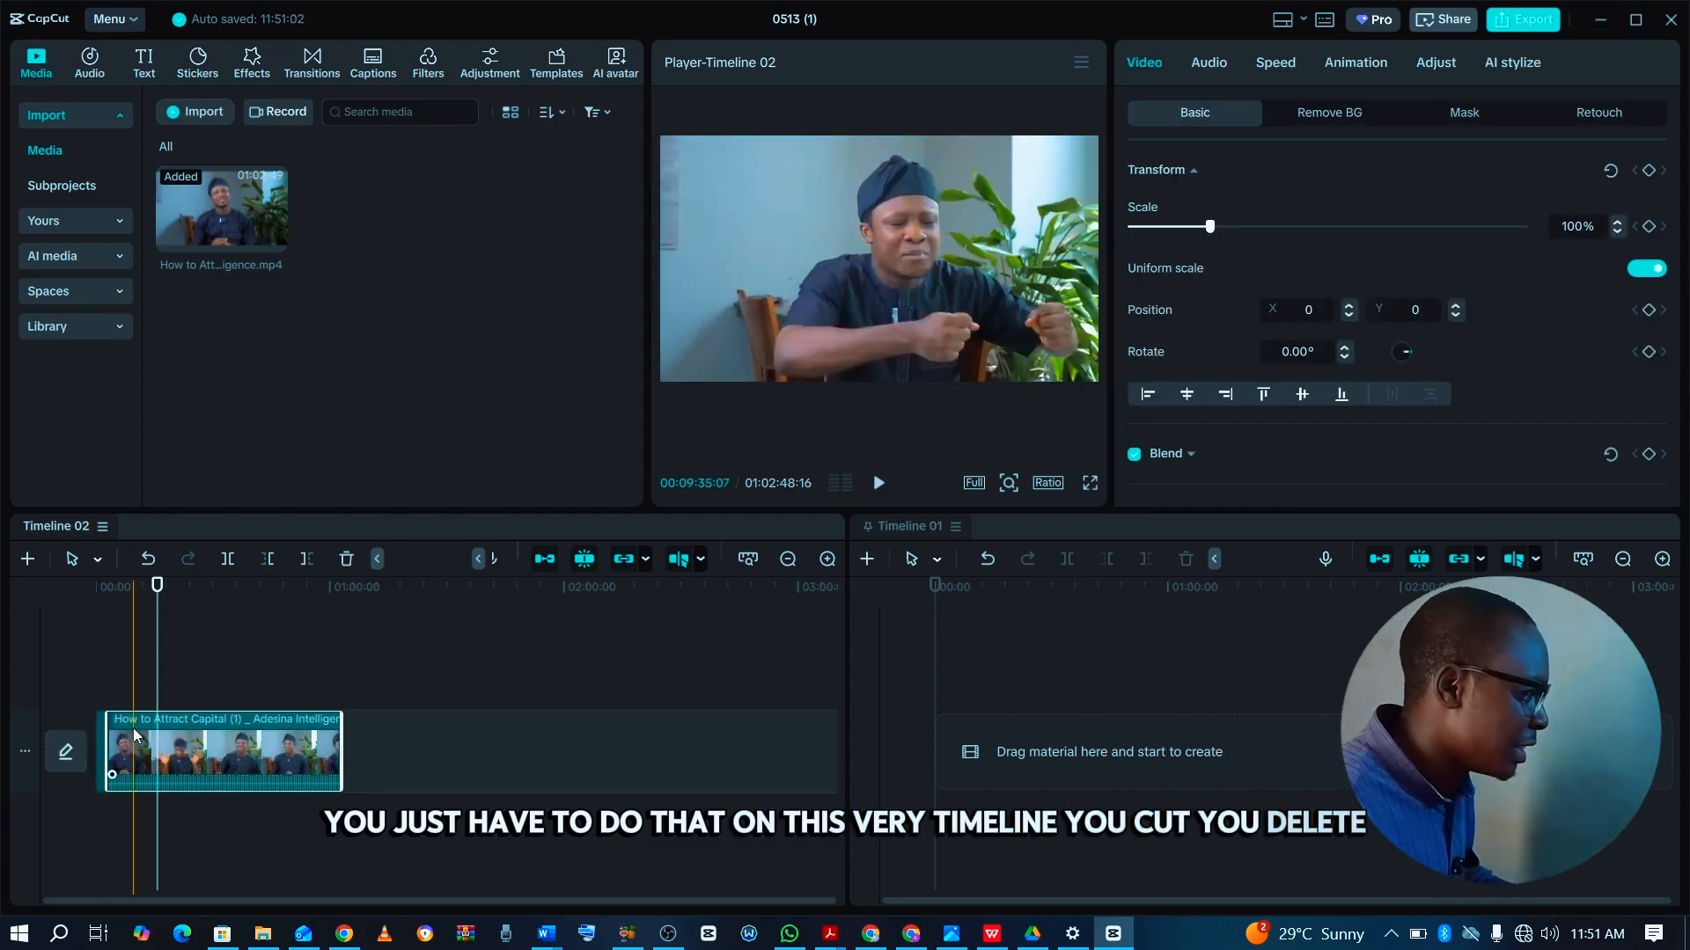
{"action": "key", "text": "Delete"}
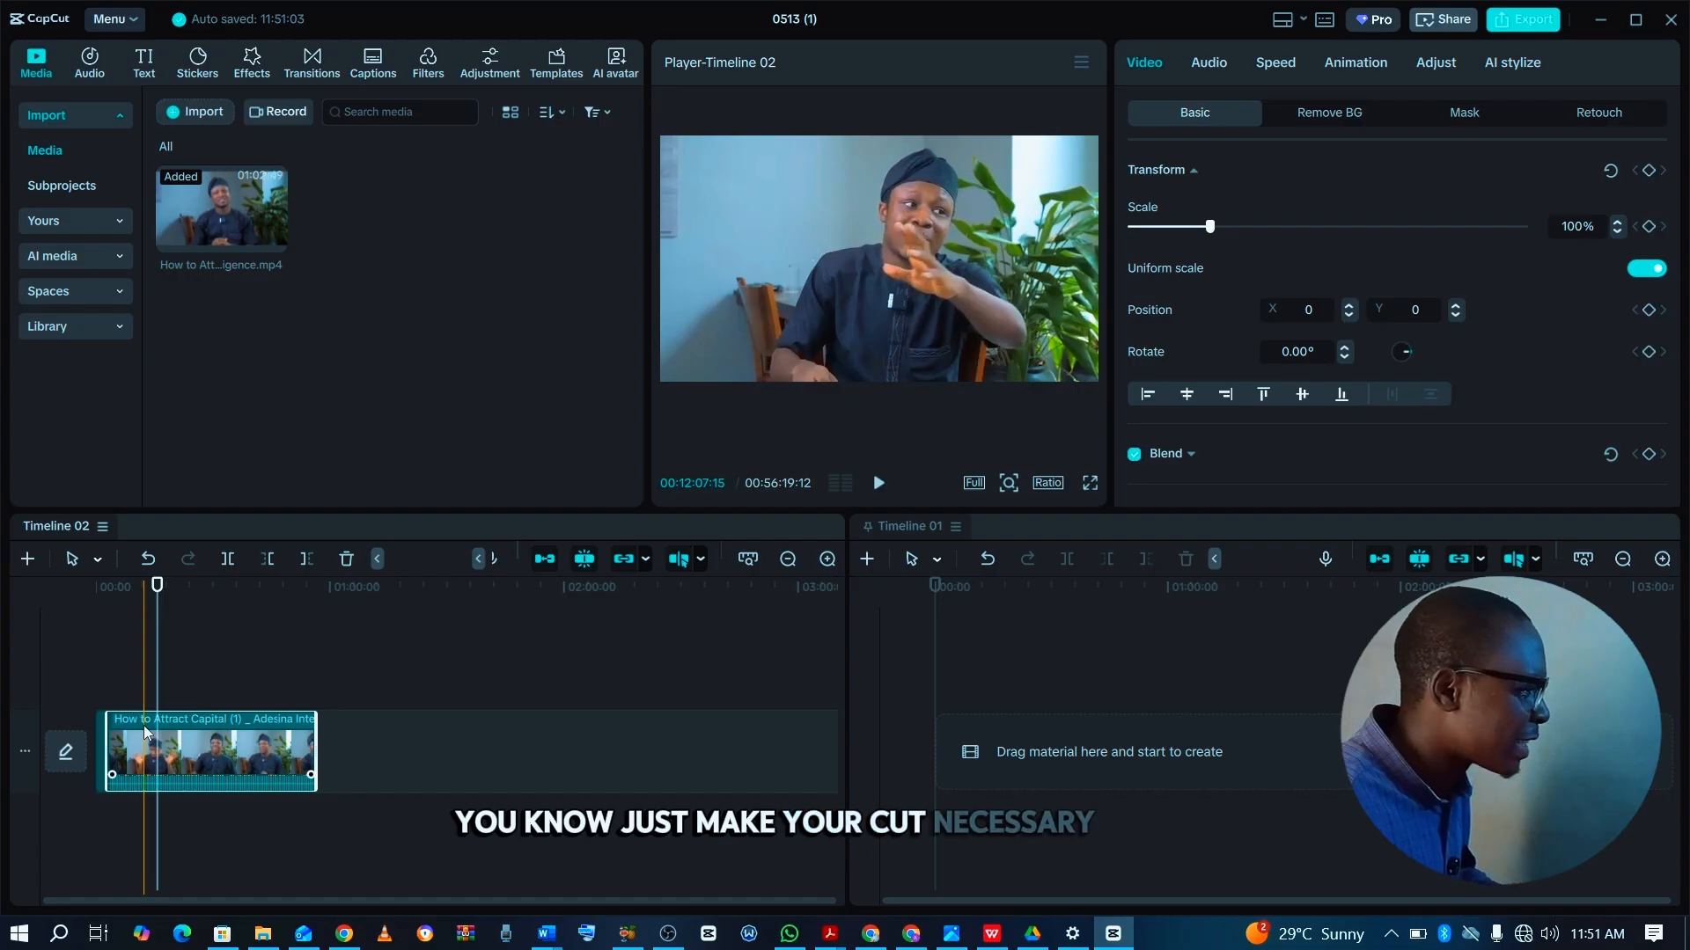
{"action": "key", "text": "ctrl+b"}
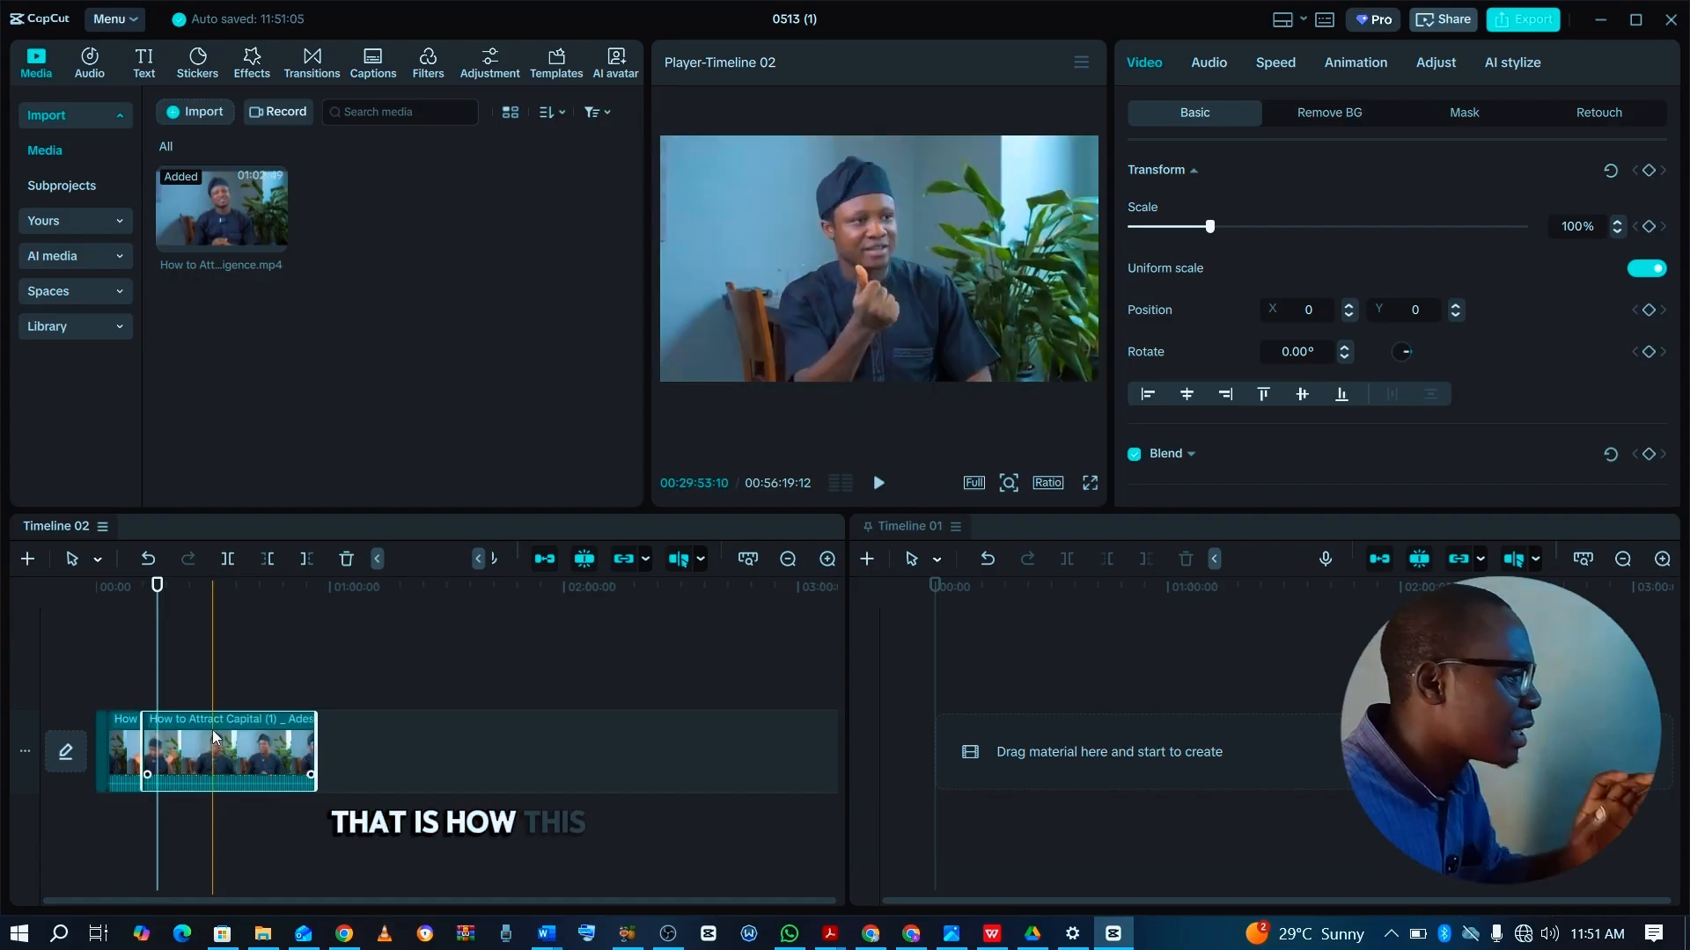
{"action": "key", "text": "Delete"}
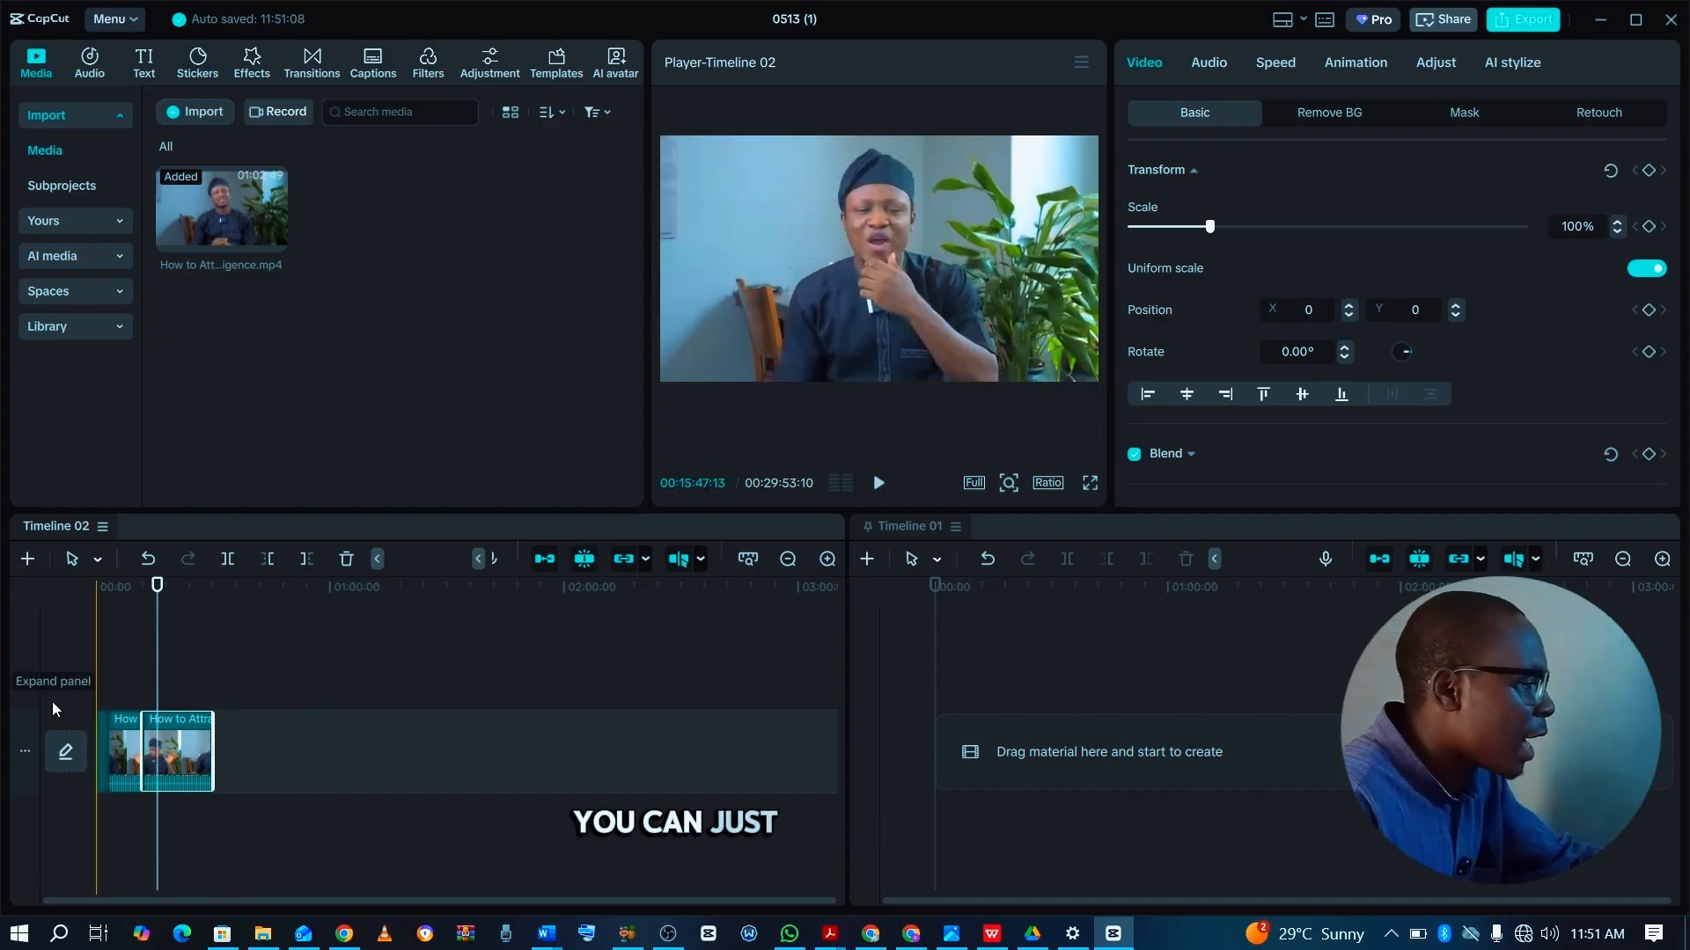
Copy all the cut clips from Timeline 02 to the start of Timeline 01.
{"action": "left_click_drag", "start_coordinate": [62, 679], "coordinate": [1194, 752]}
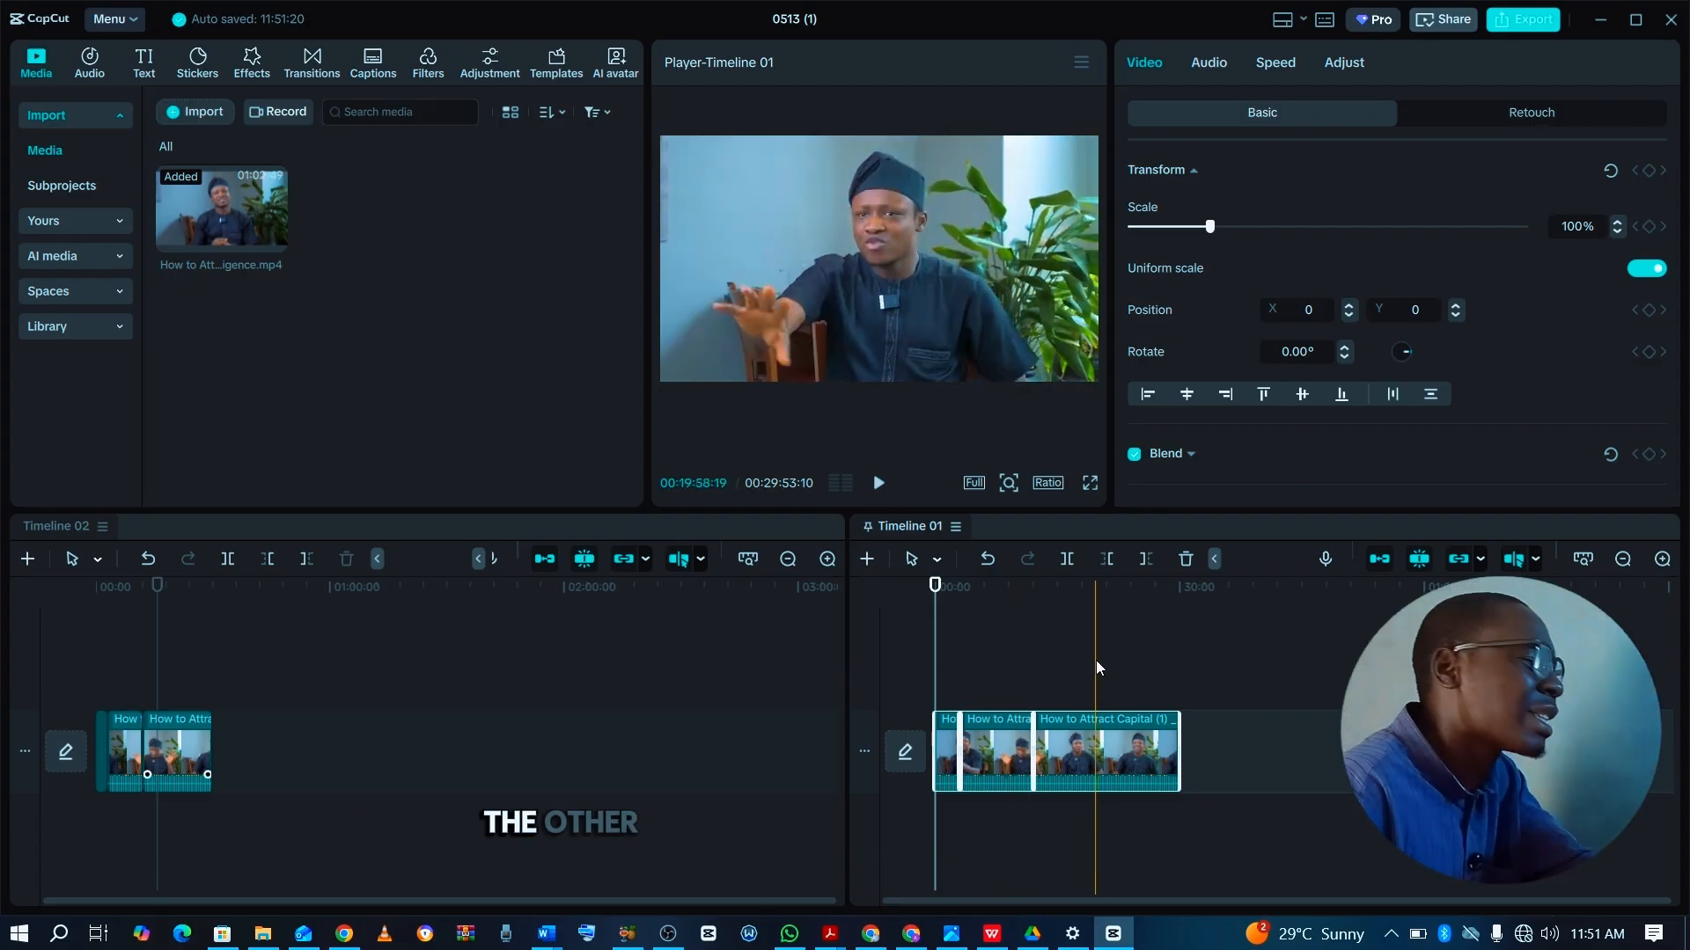
{"action": "left_click", "coordinate": [331, 769]}
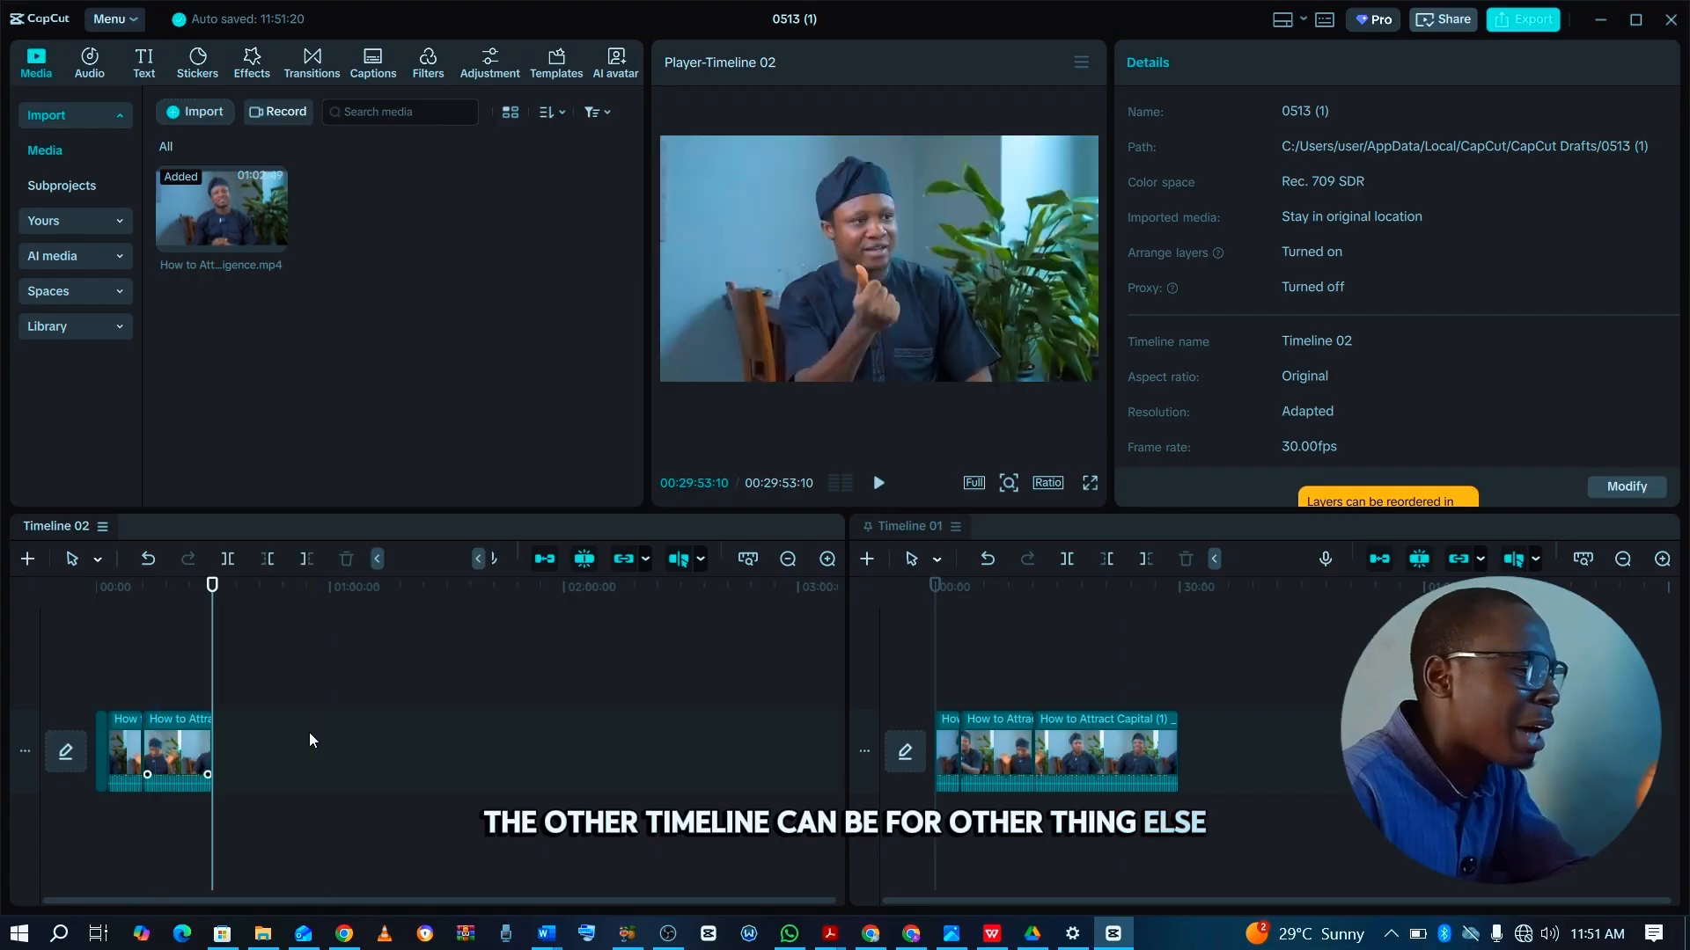
{"action": "left_click", "coordinate": [977, 646]}
{"action": "left_click", "coordinate": [975, 658]}
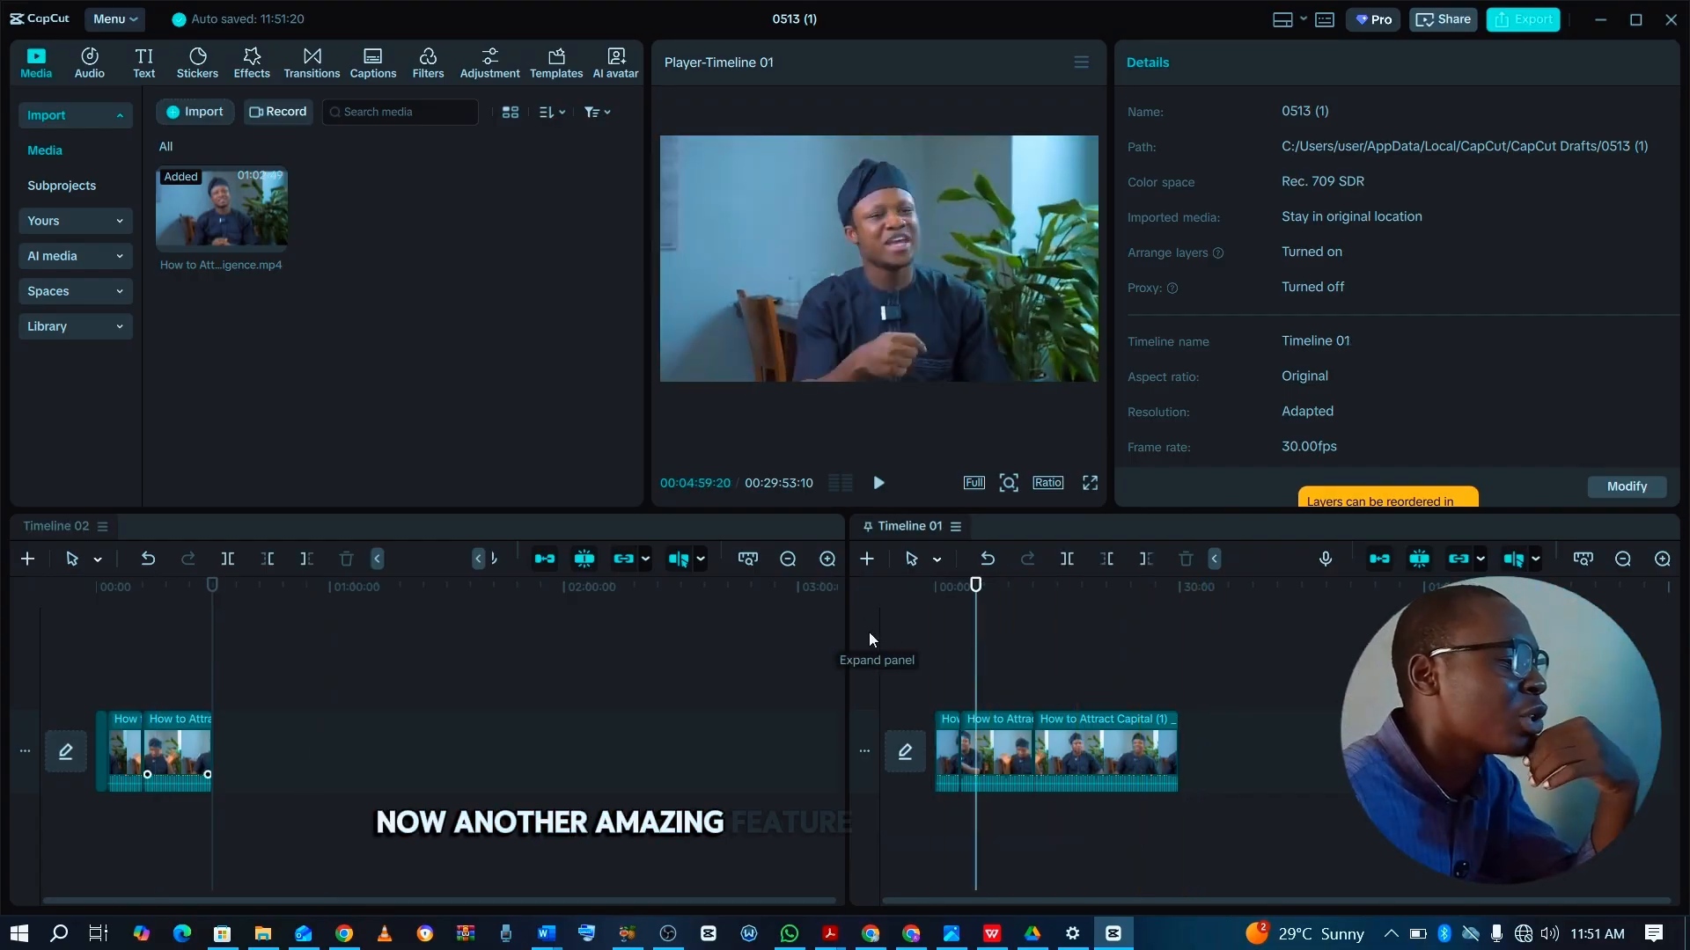
{"action": "left_click", "coordinate": [1058, 744]}
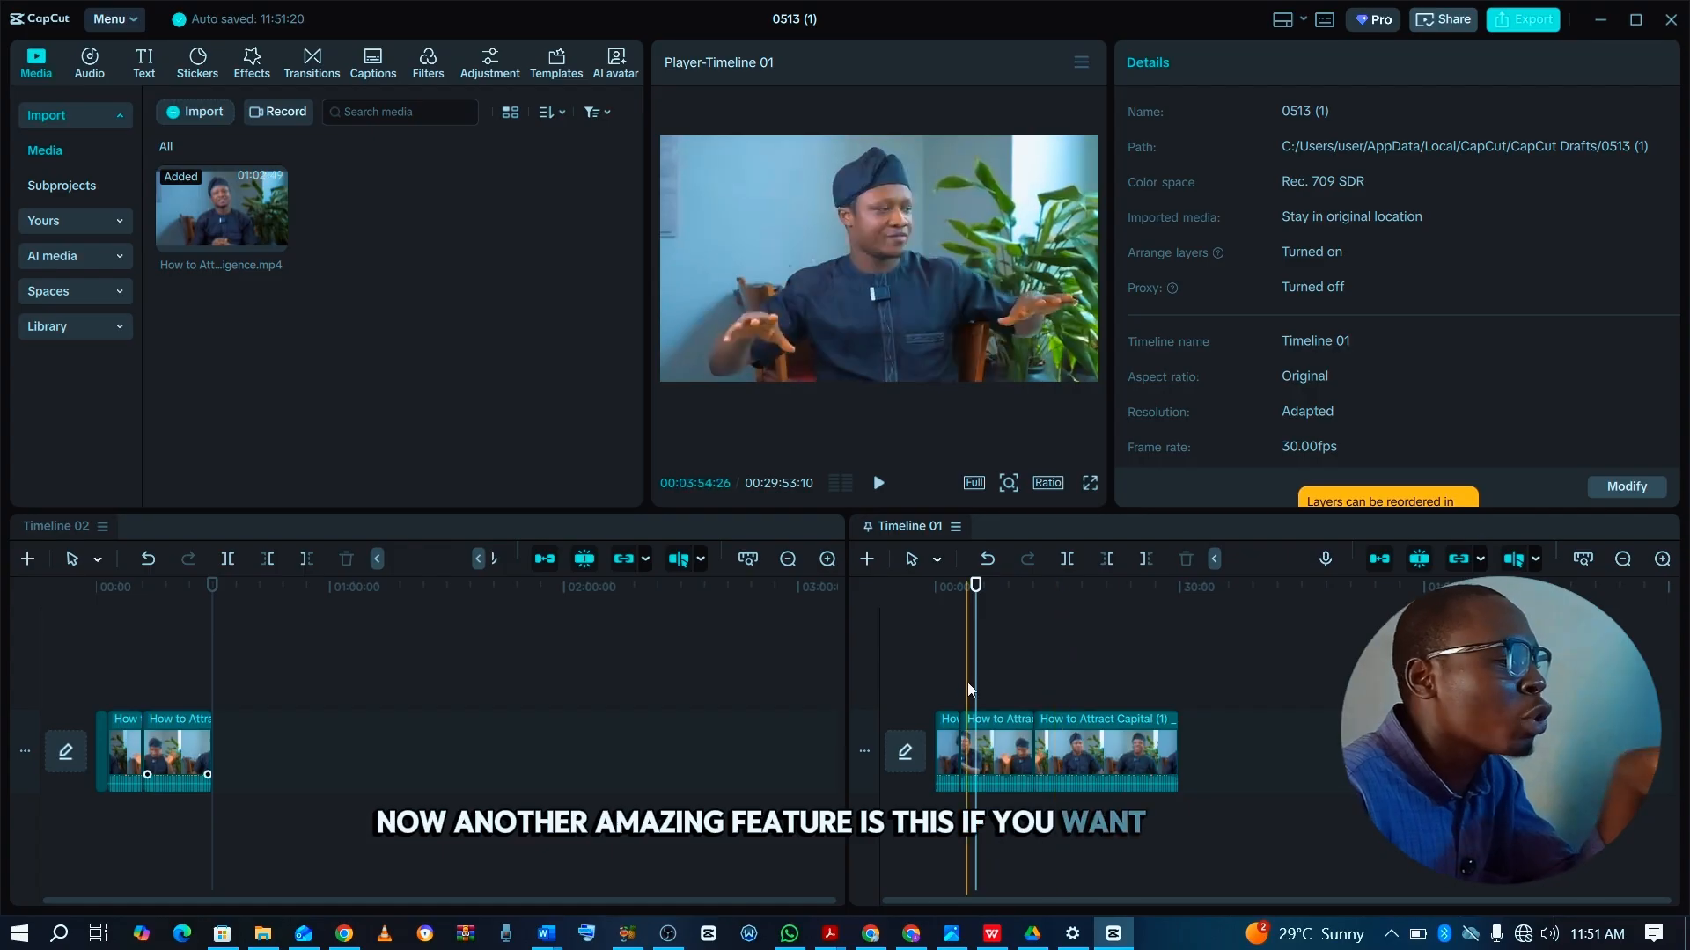
Check the export settings for Timeline 01 and for Timeline 02, closing each without exporting.
{"action": "left_click", "coordinate": [1007, 653]}
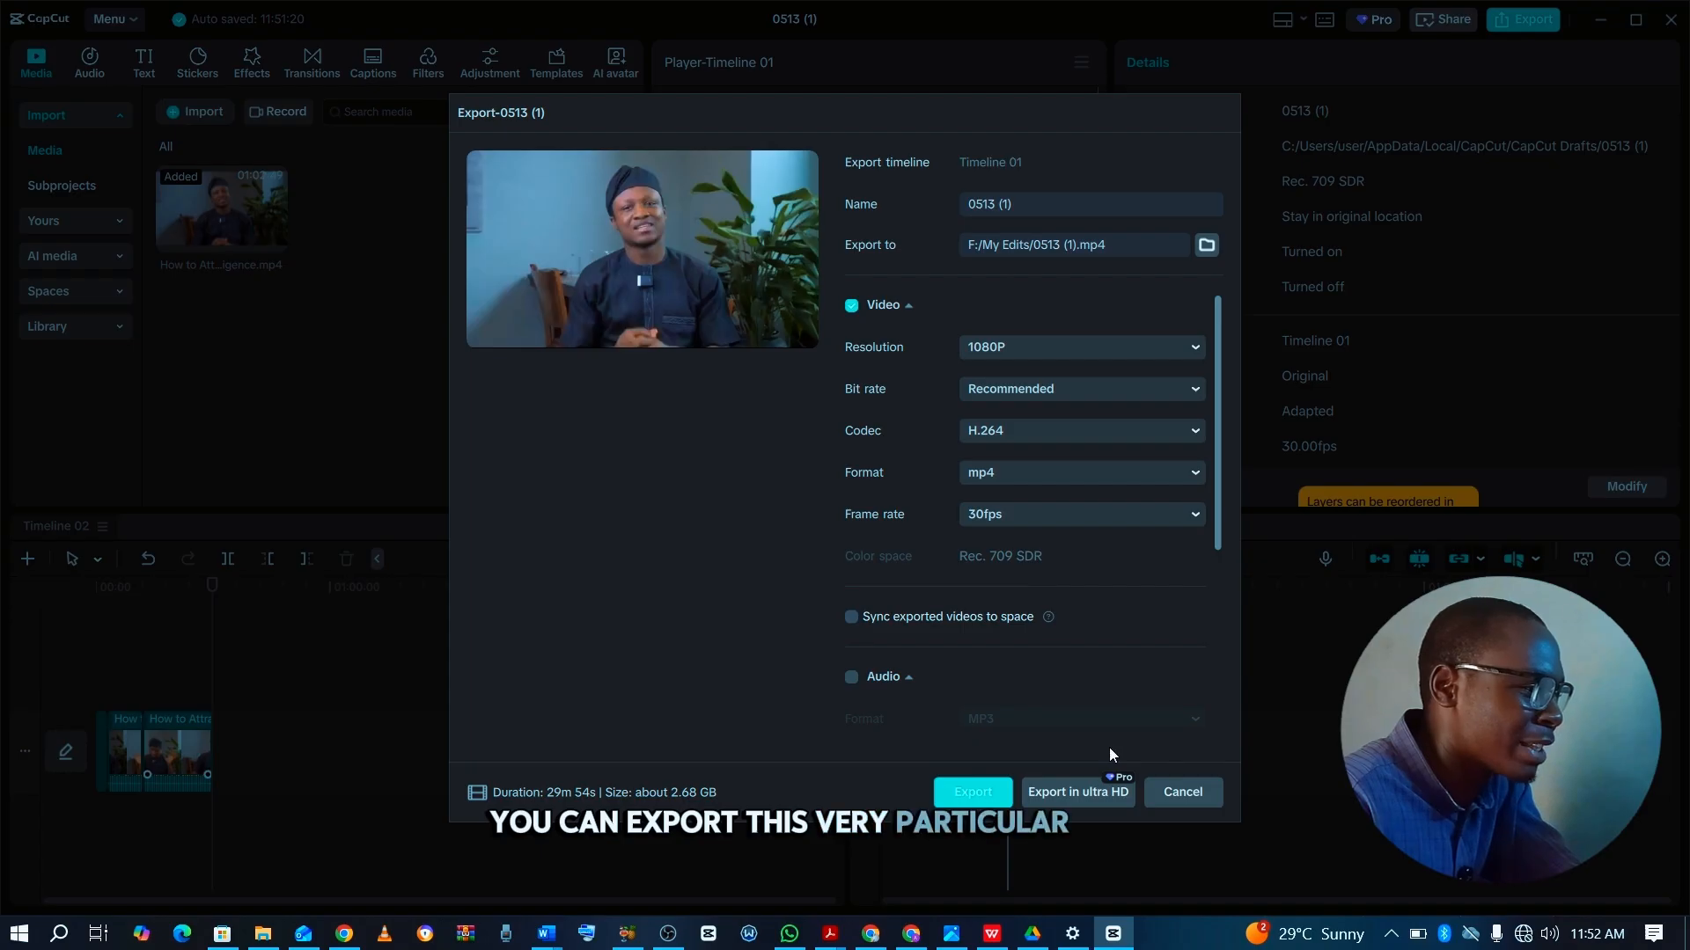
{"action": "left_click", "coordinate": [1181, 790]}
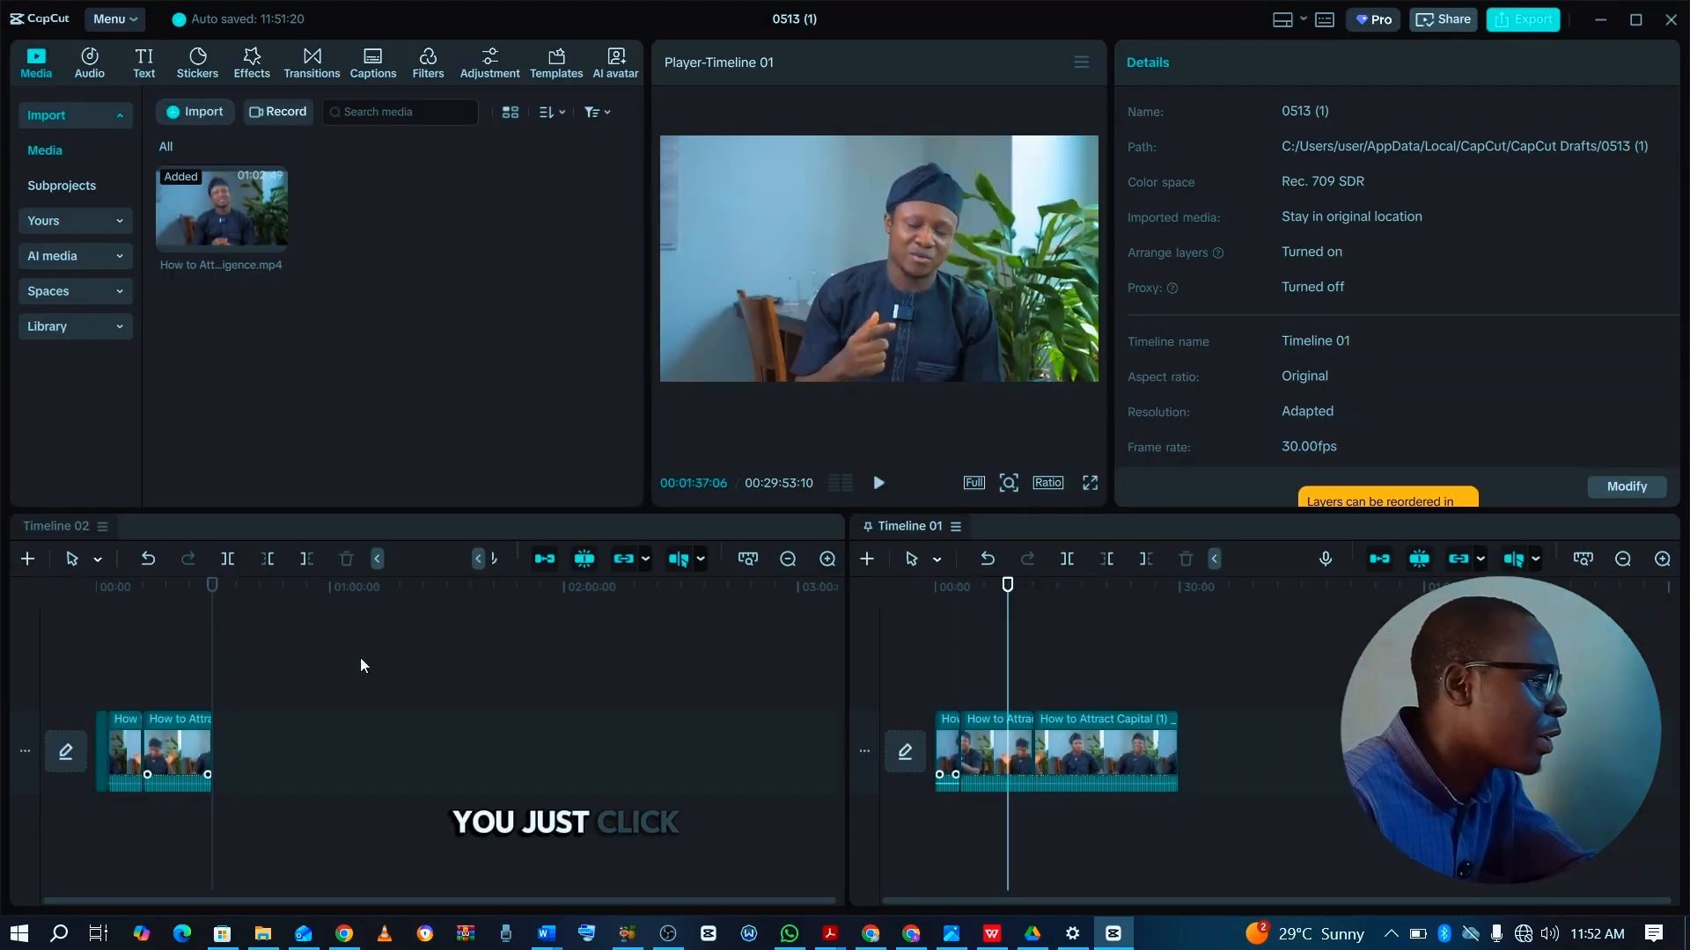
{"action": "left_click", "coordinate": [289, 725]}
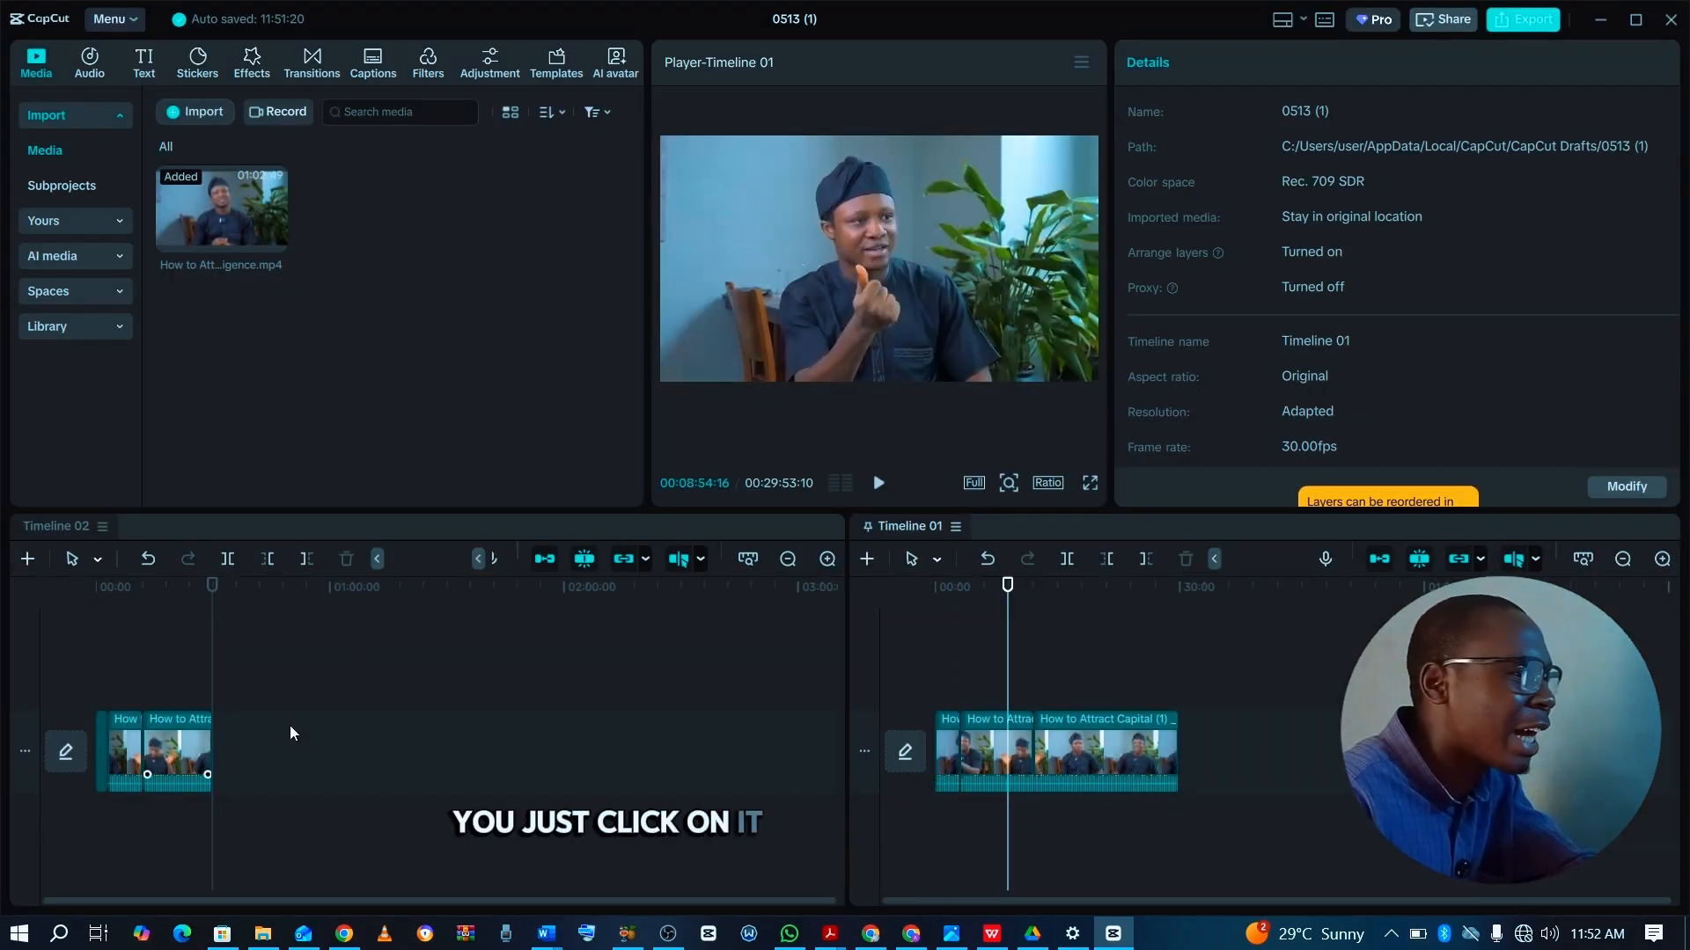
{"action": "left_click", "coordinate": [1525, 21]}
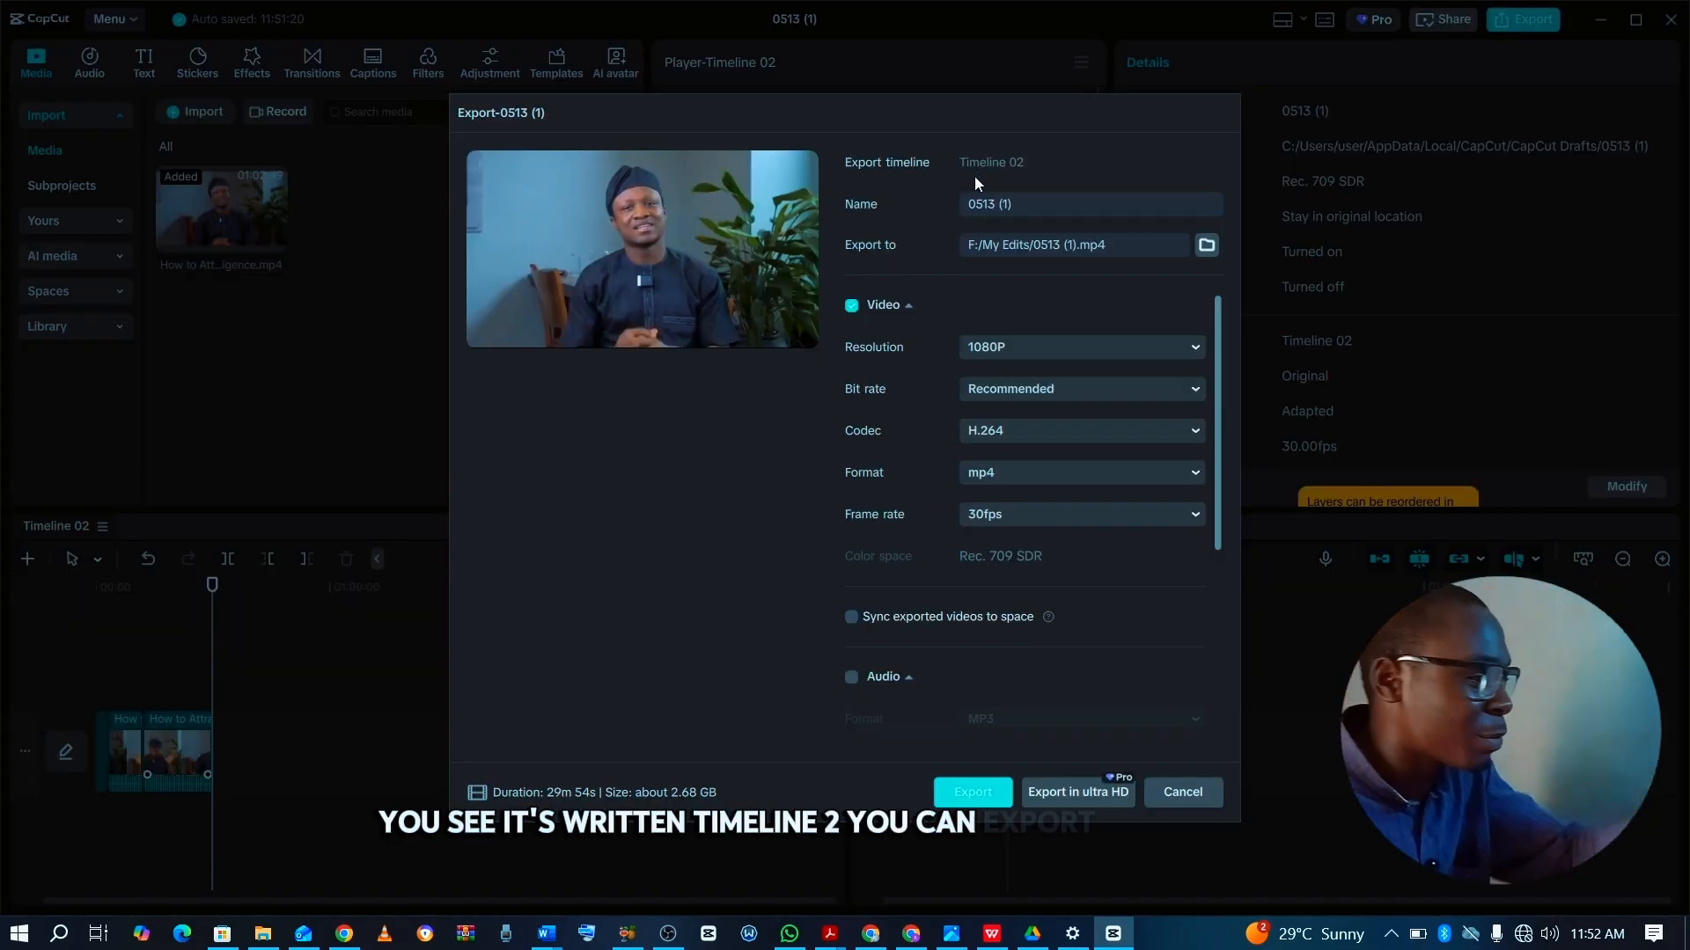
{"action": "left_click", "coordinate": [1183, 794]}
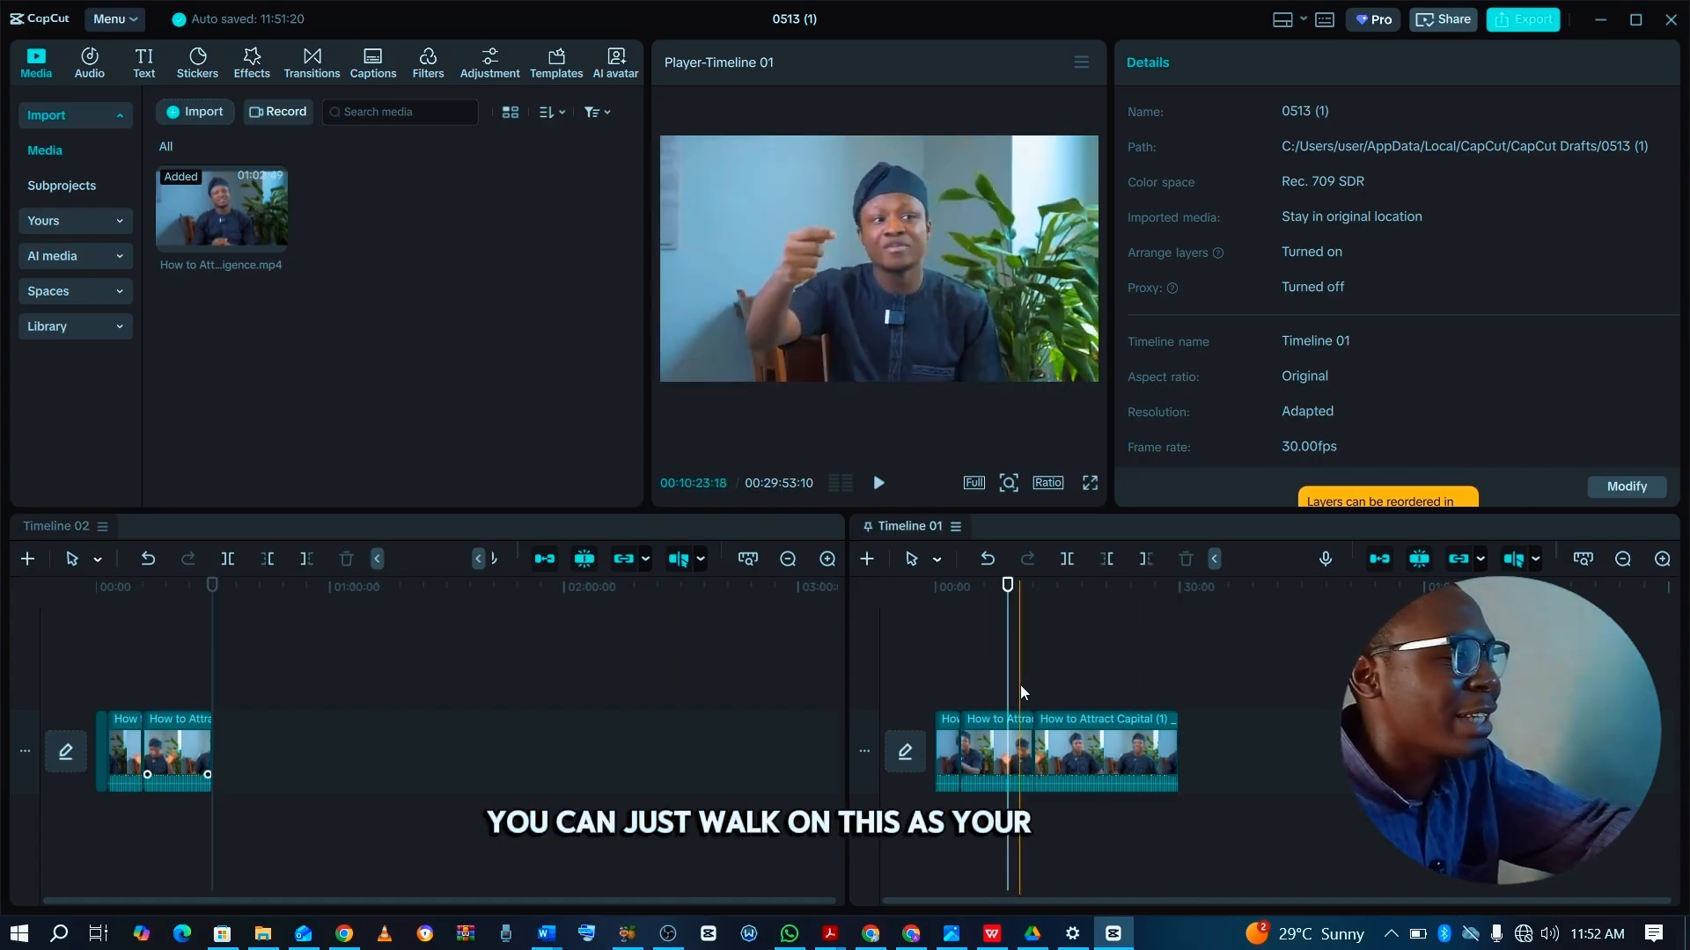
Set Timeline 02's aspect ratio to 9:16 and scale its last clip to 341% to fill the vertical frame.
{"action": "left_click", "coordinate": [145, 674]}
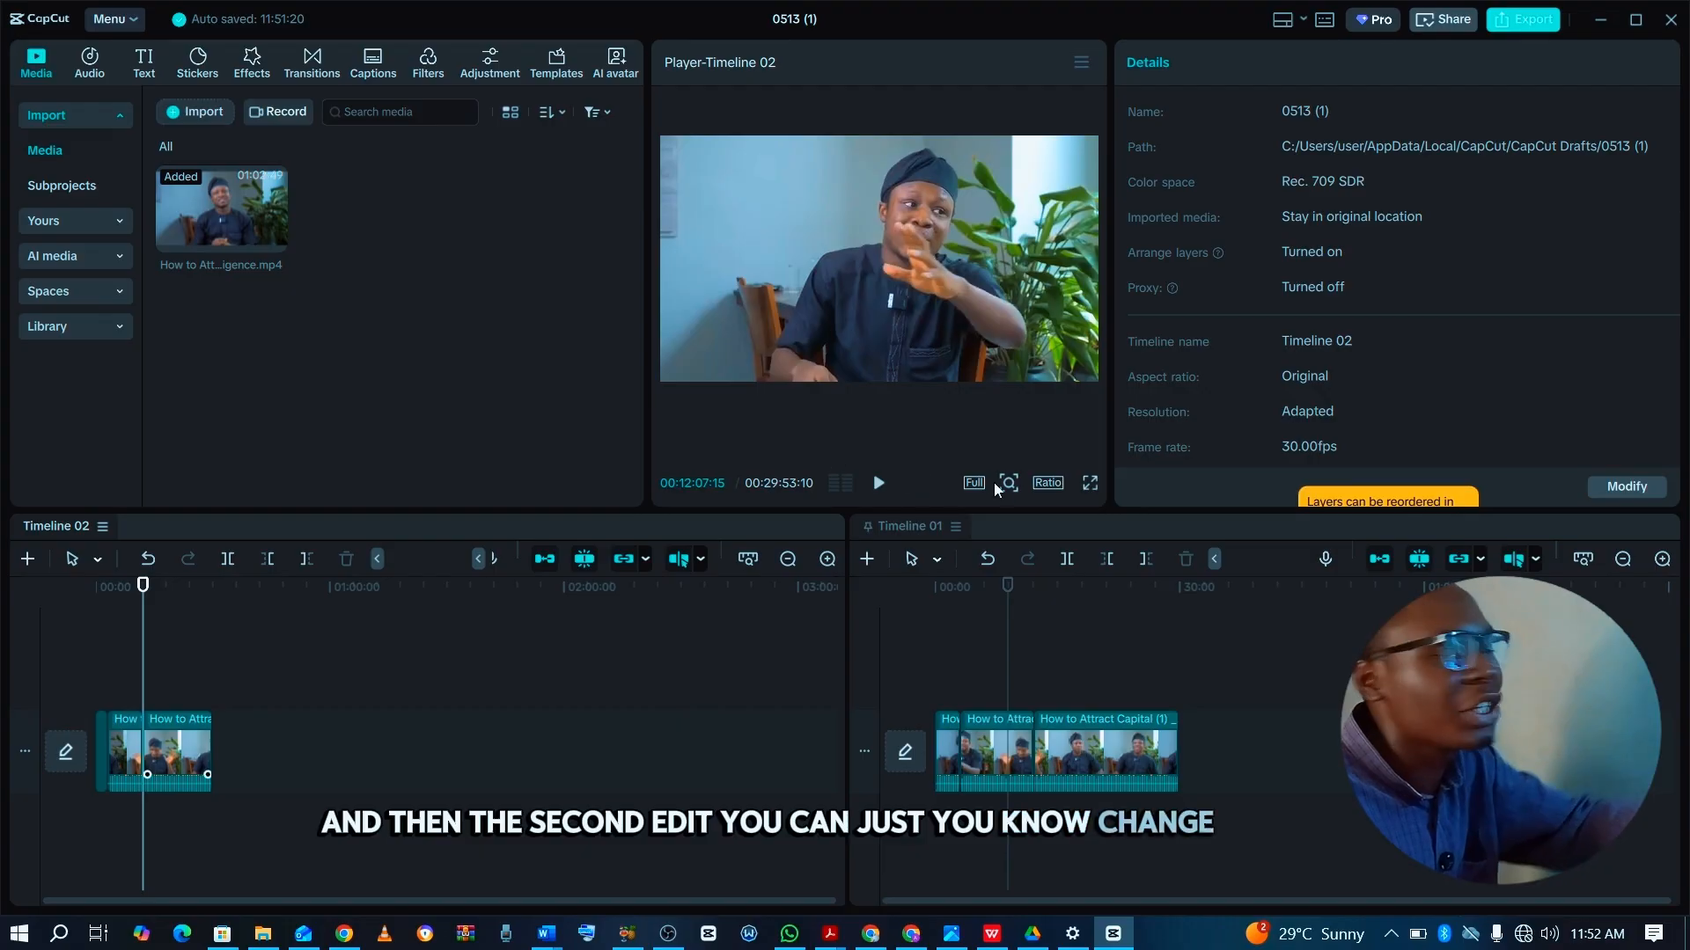
{"action": "left_click", "coordinate": [1046, 482]}
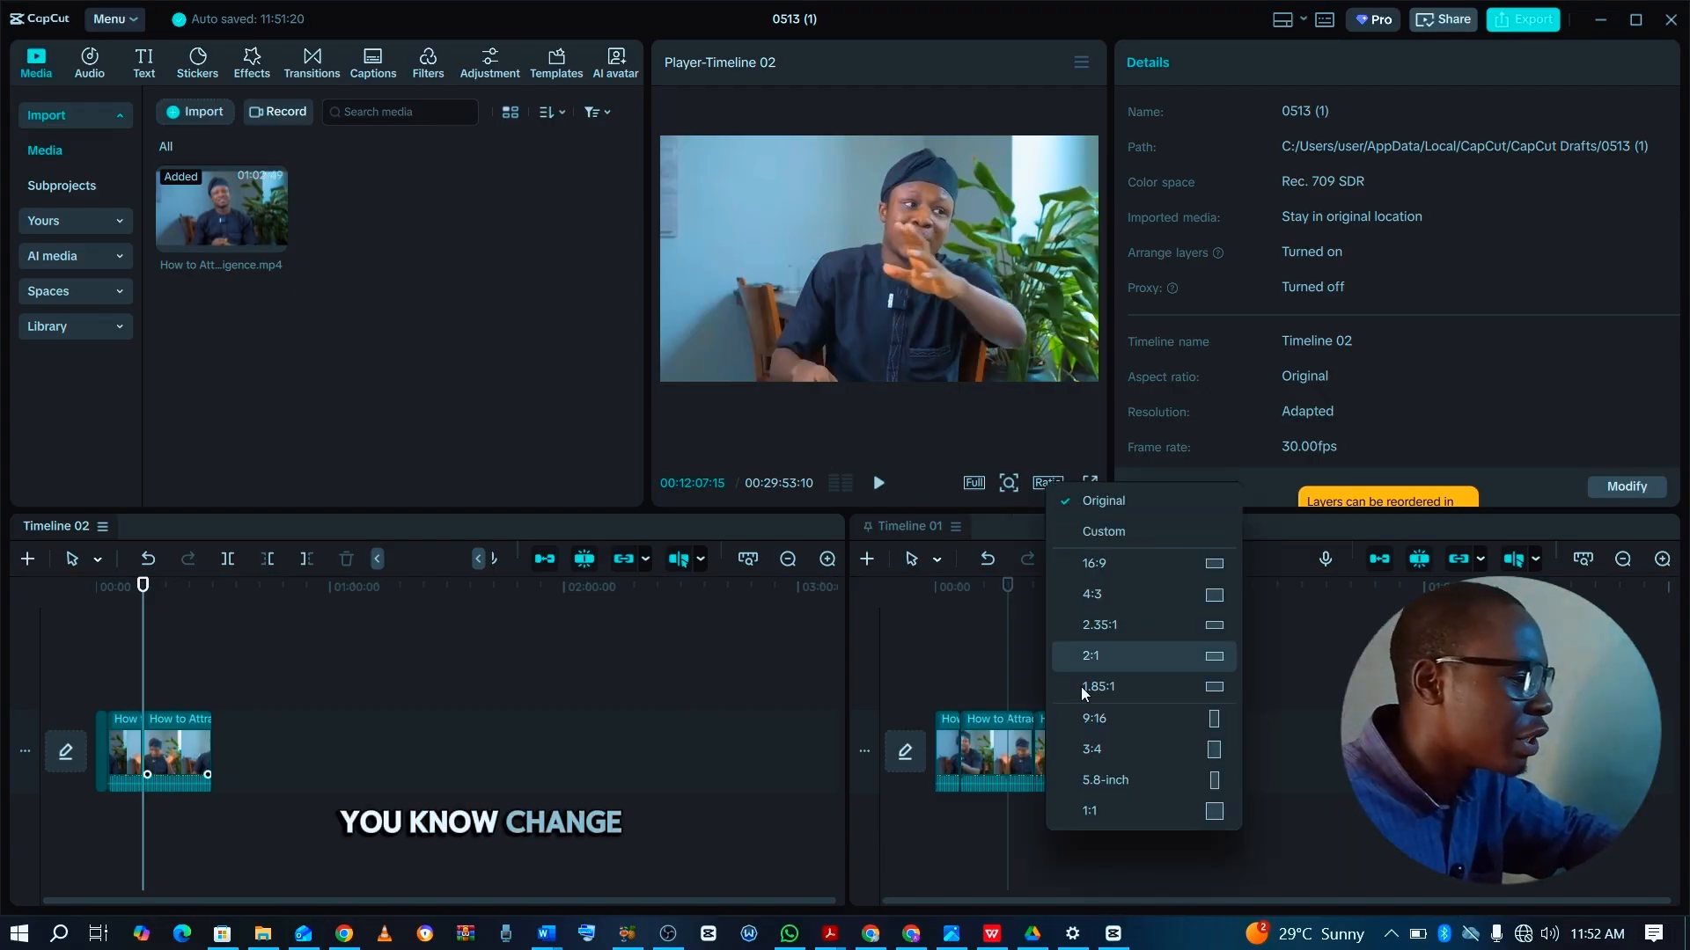
{"action": "left_click", "coordinate": [1112, 720]}
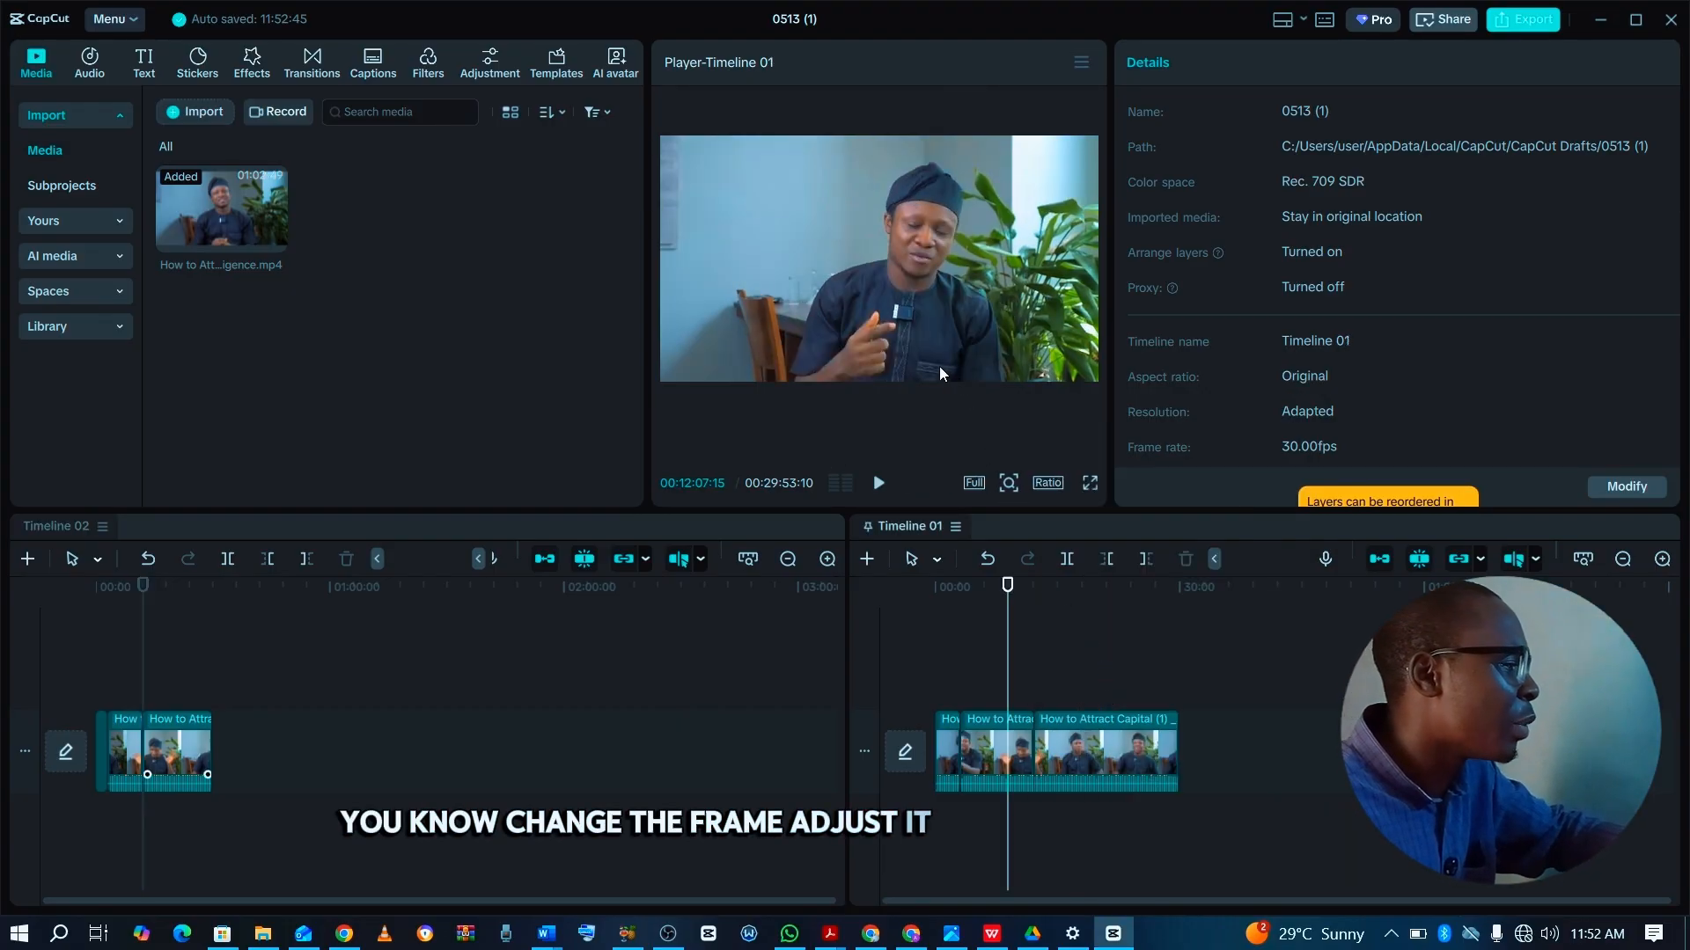
{"action": "left_click", "coordinate": [187, 741]}
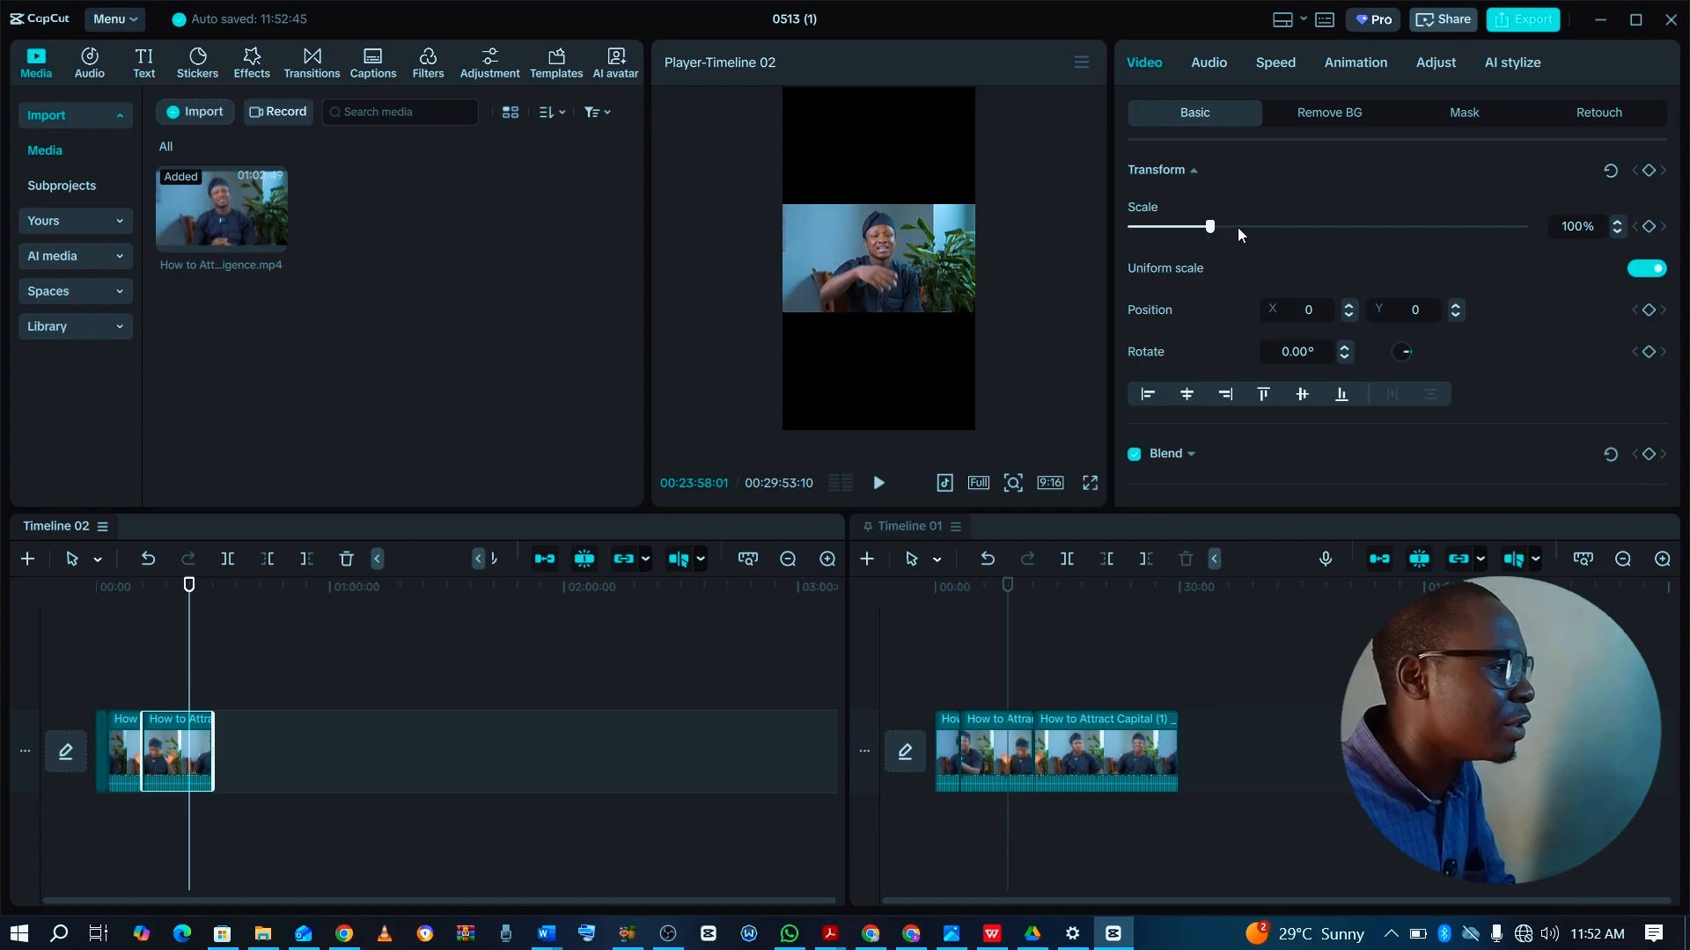
{"action": "left_click_drag", "start_coordinate": [1237, 227], "coordinate": [1398, 252]}
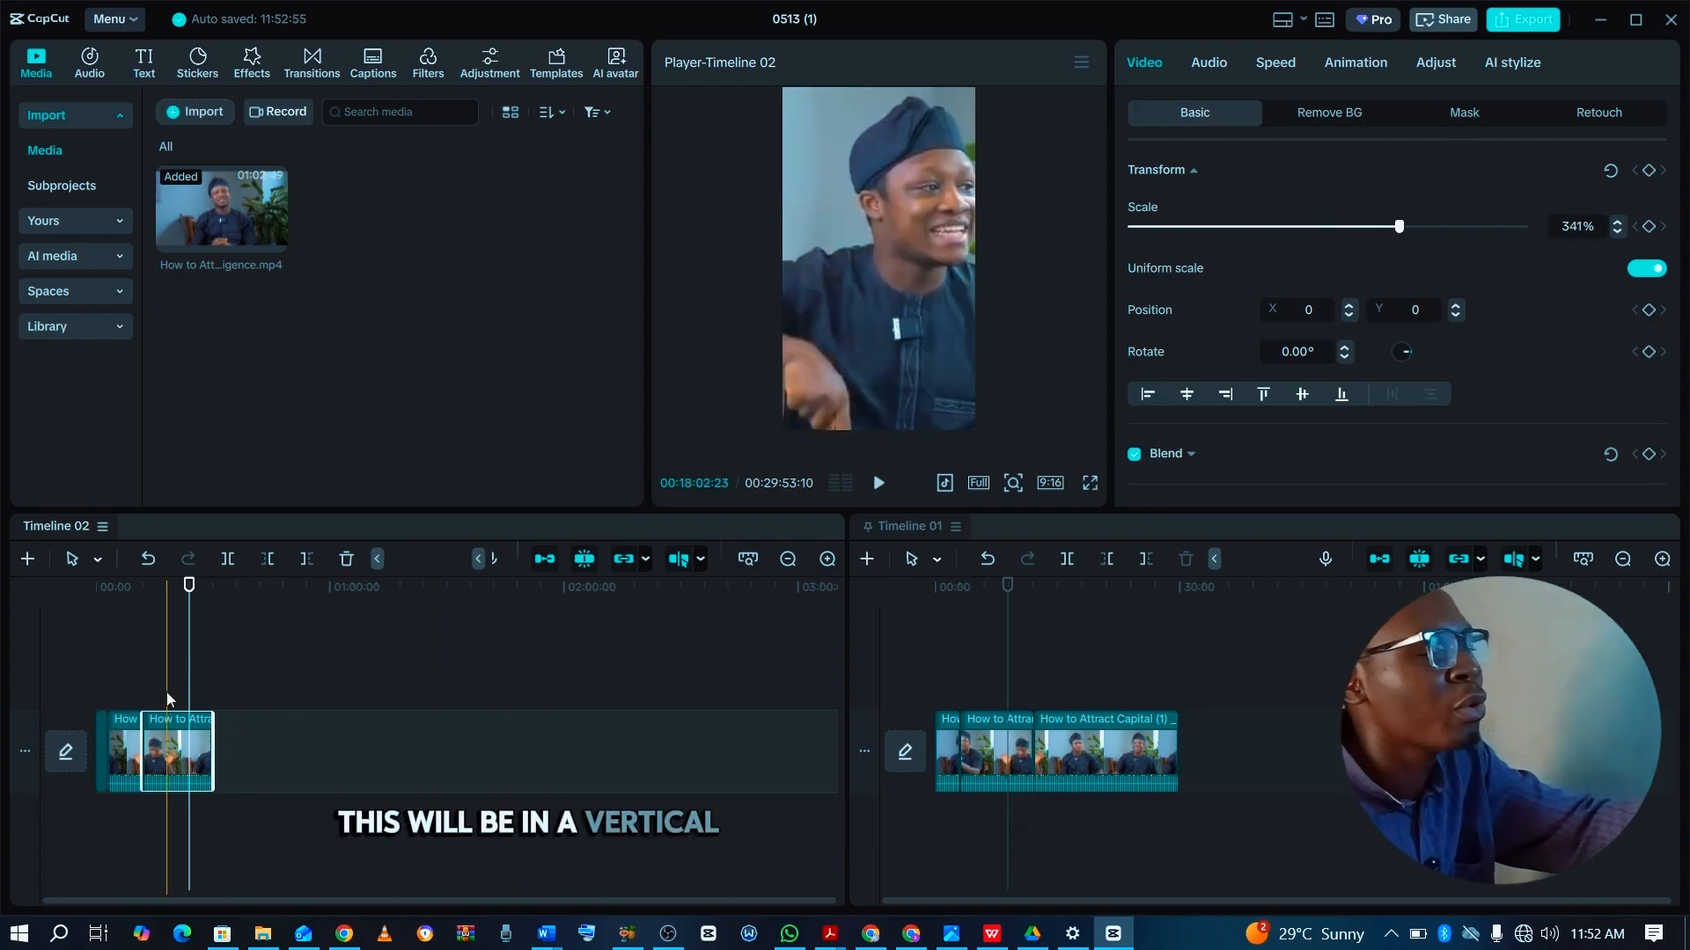
Open the rename dialog for Timeline 01 and close it with the name unchanged.
{"action": "left_click", "coordinate": [1040, 634]}
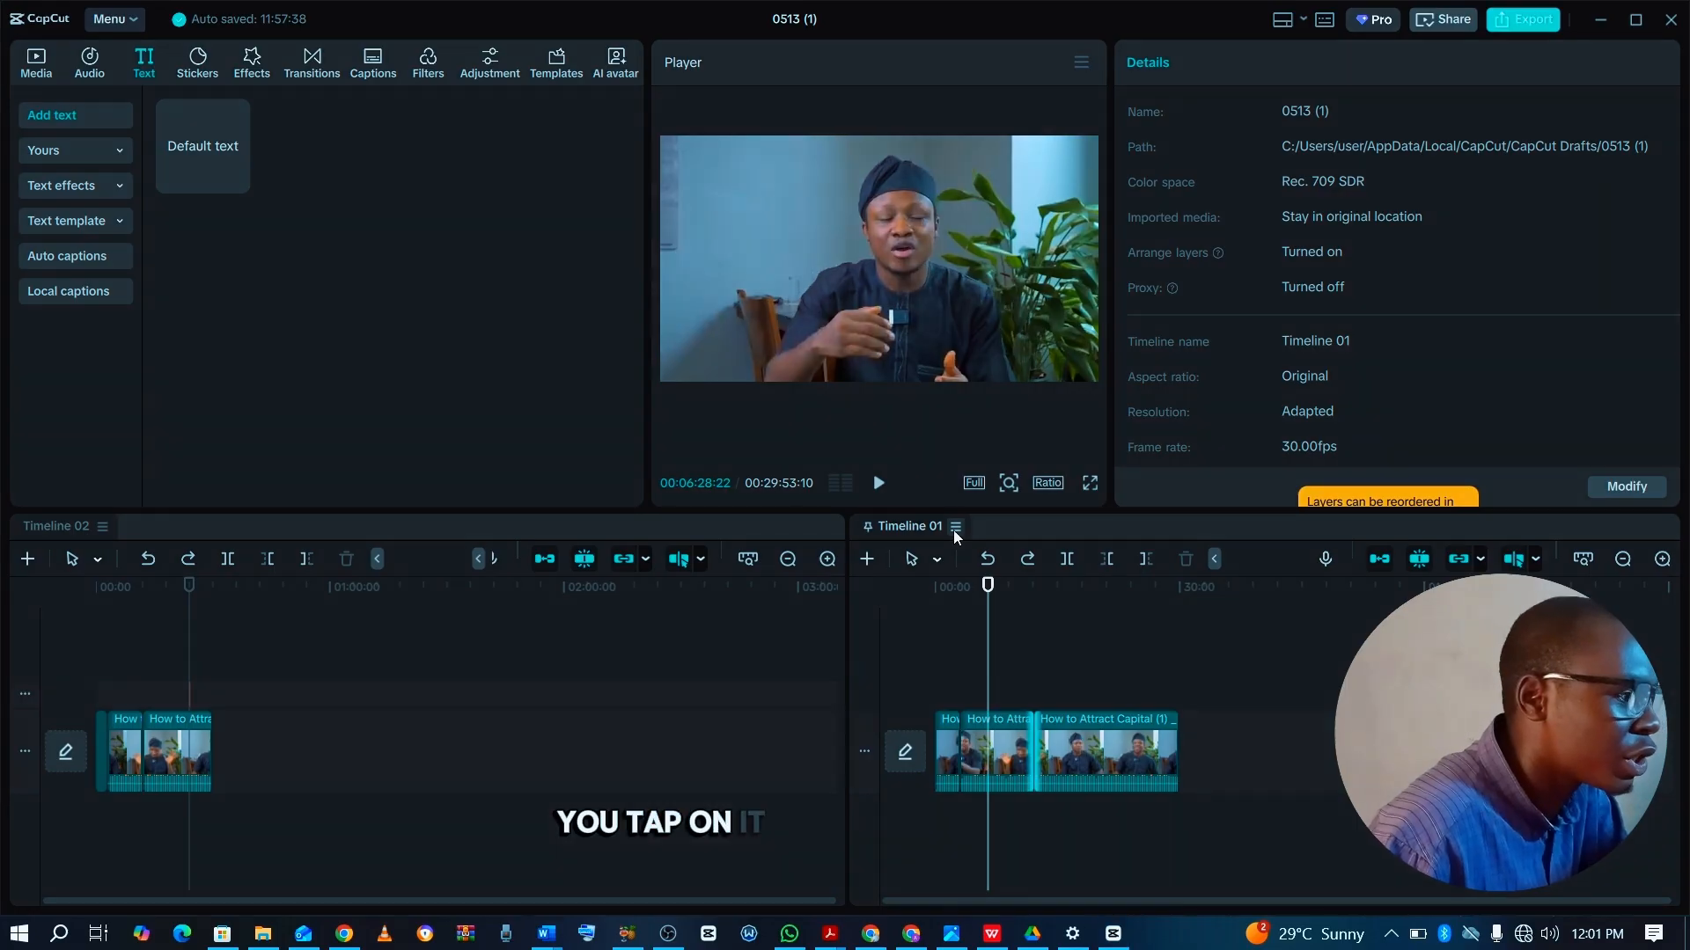
{"action": "left_click", "coordinate": [954, 530]}
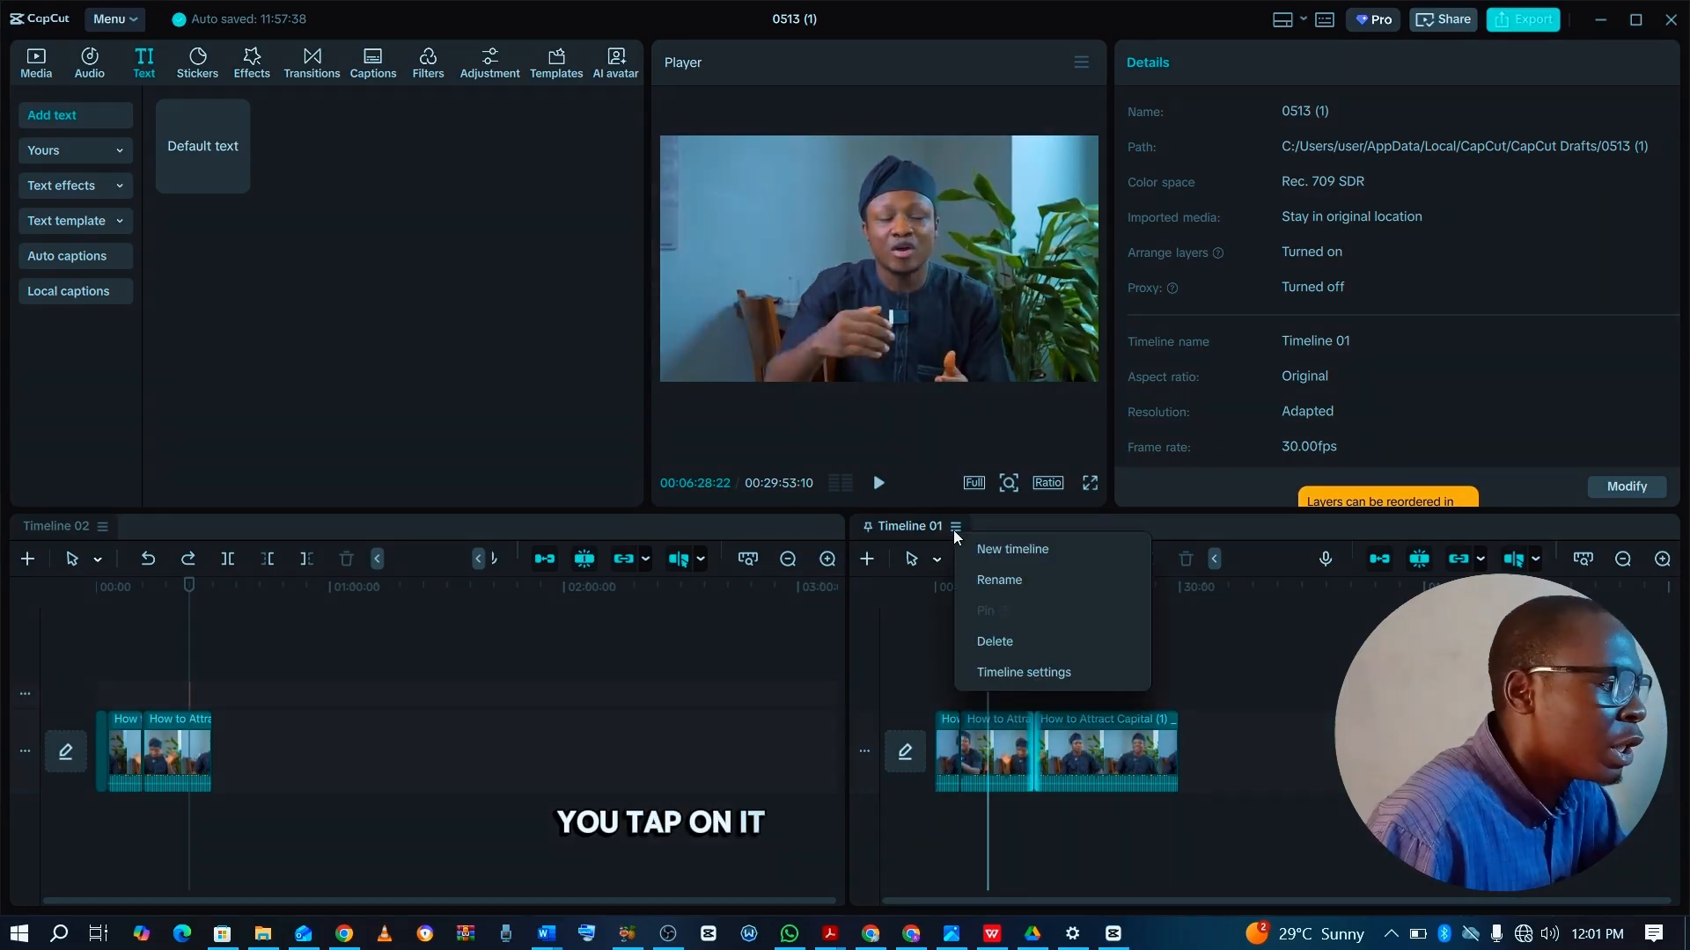
{"action": "left_click", "coordinate": [1010, 581]}
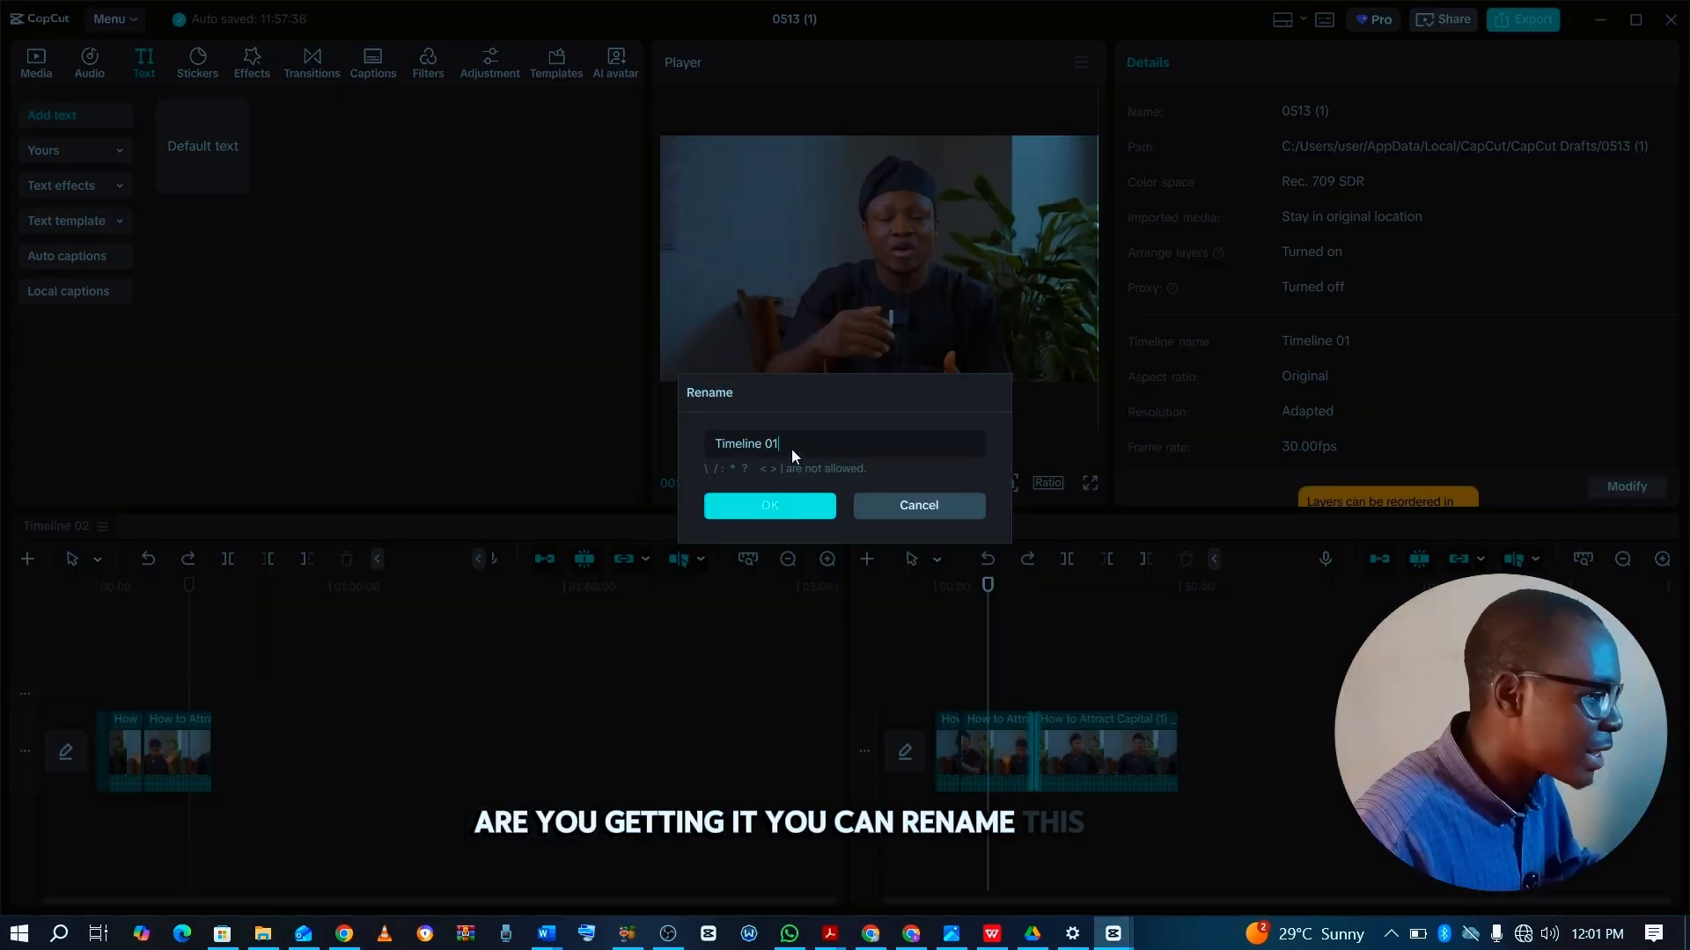
{"action": "key", "text": "ctrl+a"}
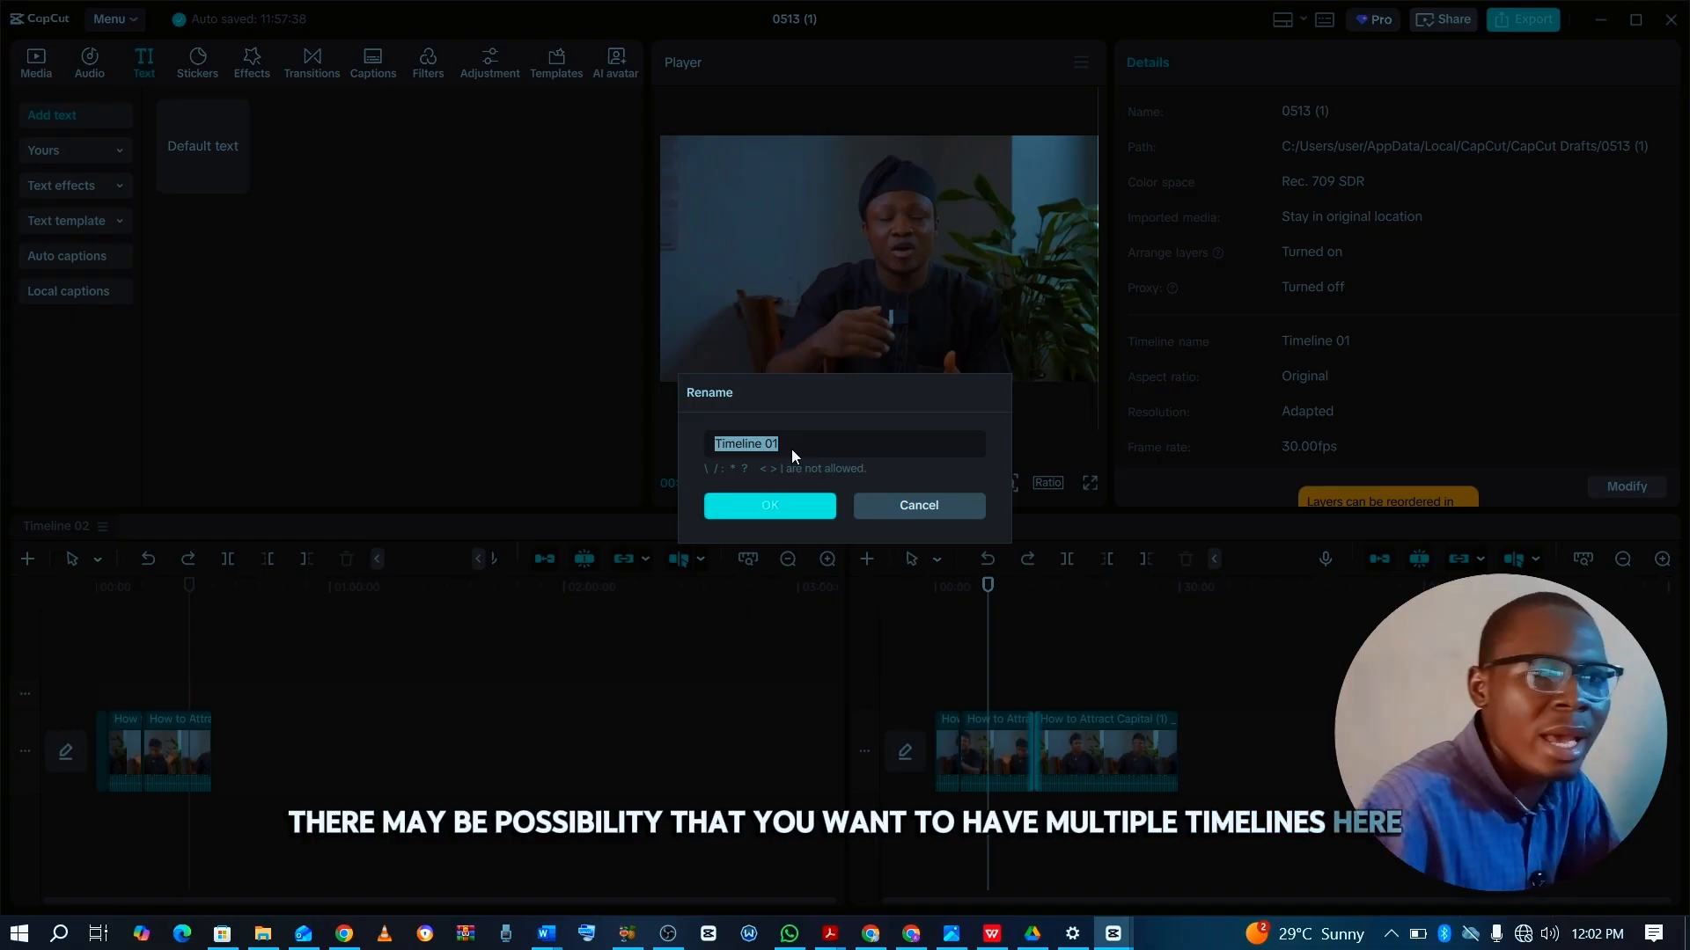
{"action": "left_click", "coordinate": [797, 506]}
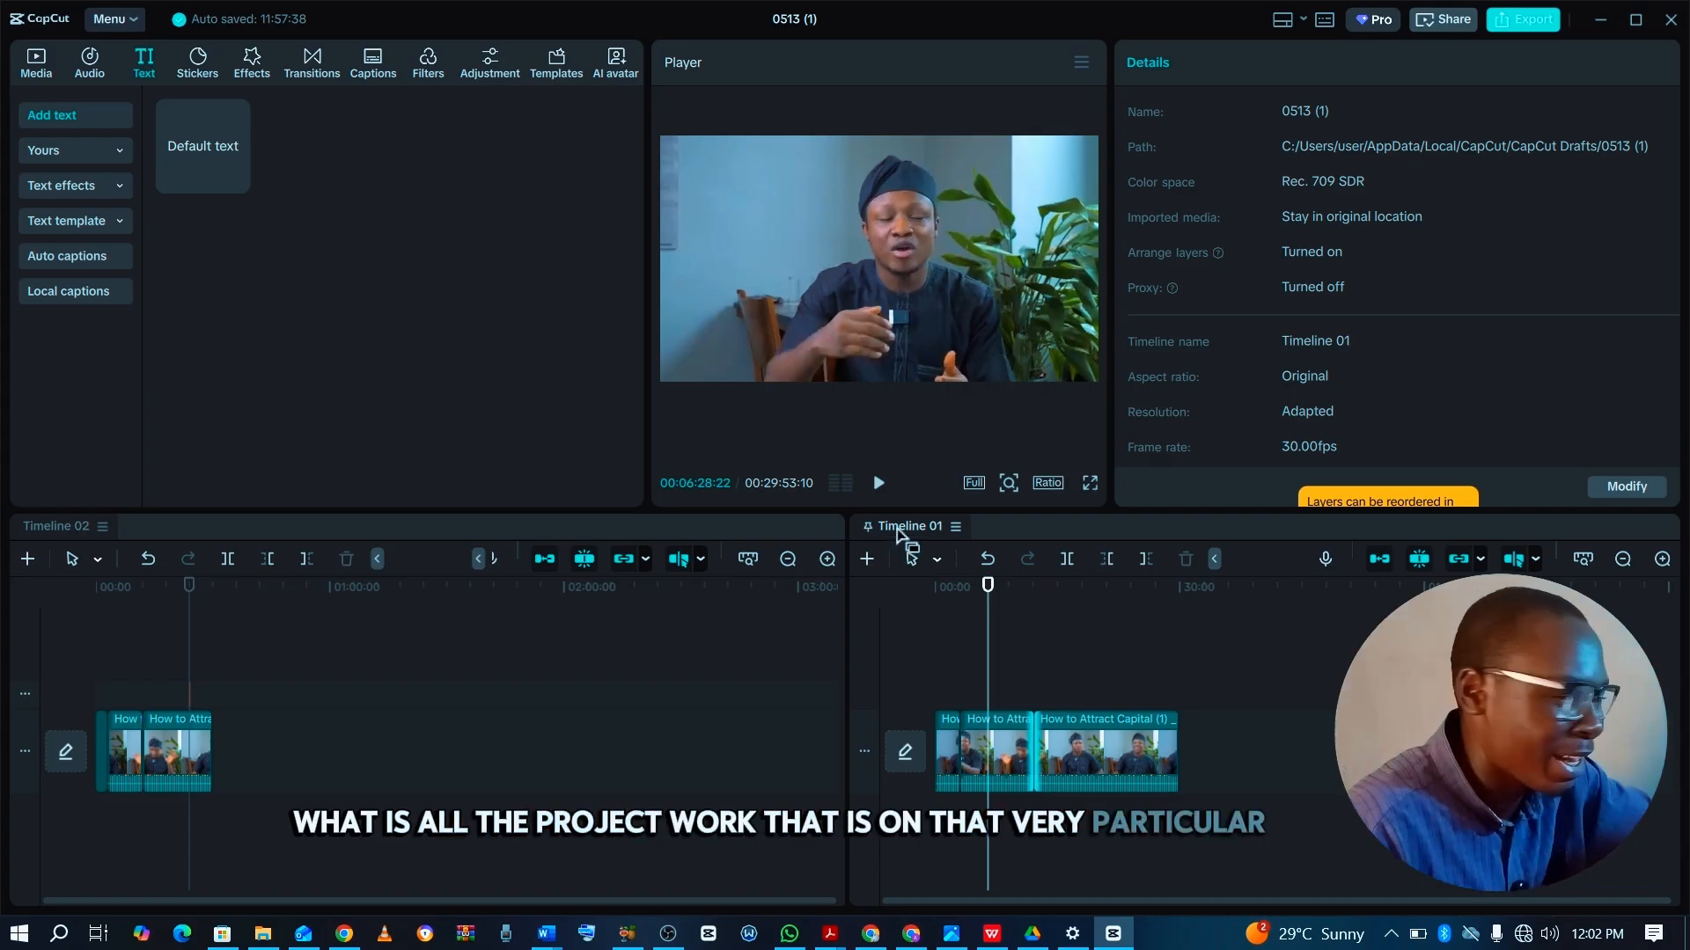
Review the project and timeline settings for Timeline 01 and close them without making changes.
{"action": "left_click", "coordinate": [956, 528]}
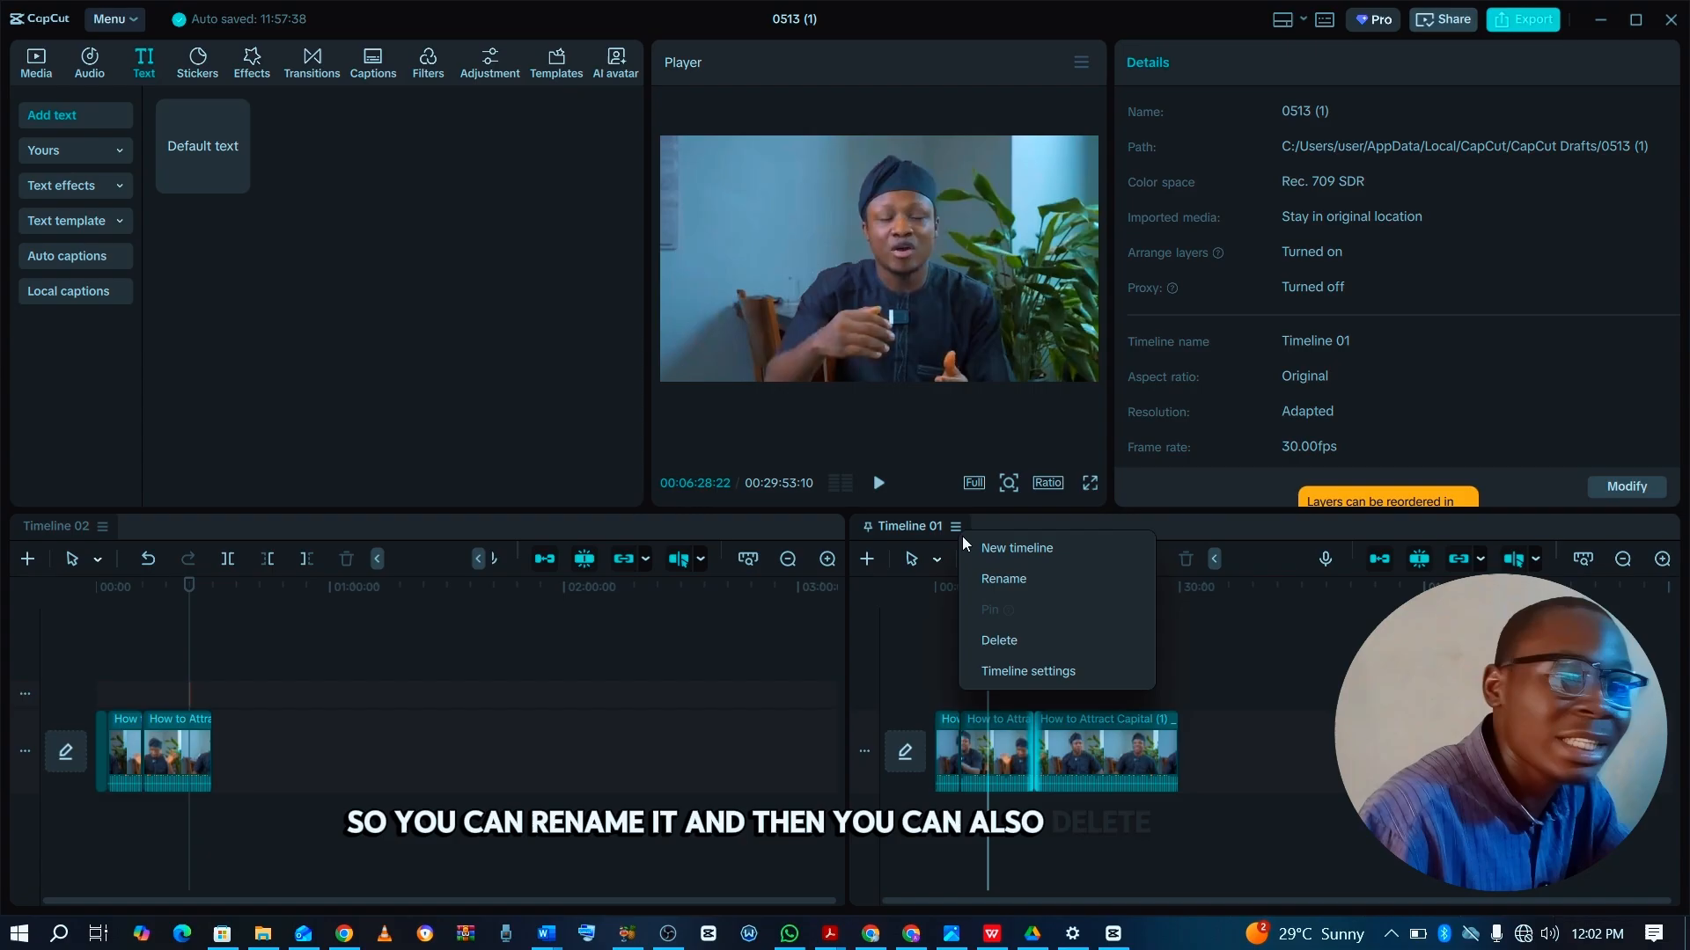
{"action": "left_click", "coordinate": [1054, 674]}
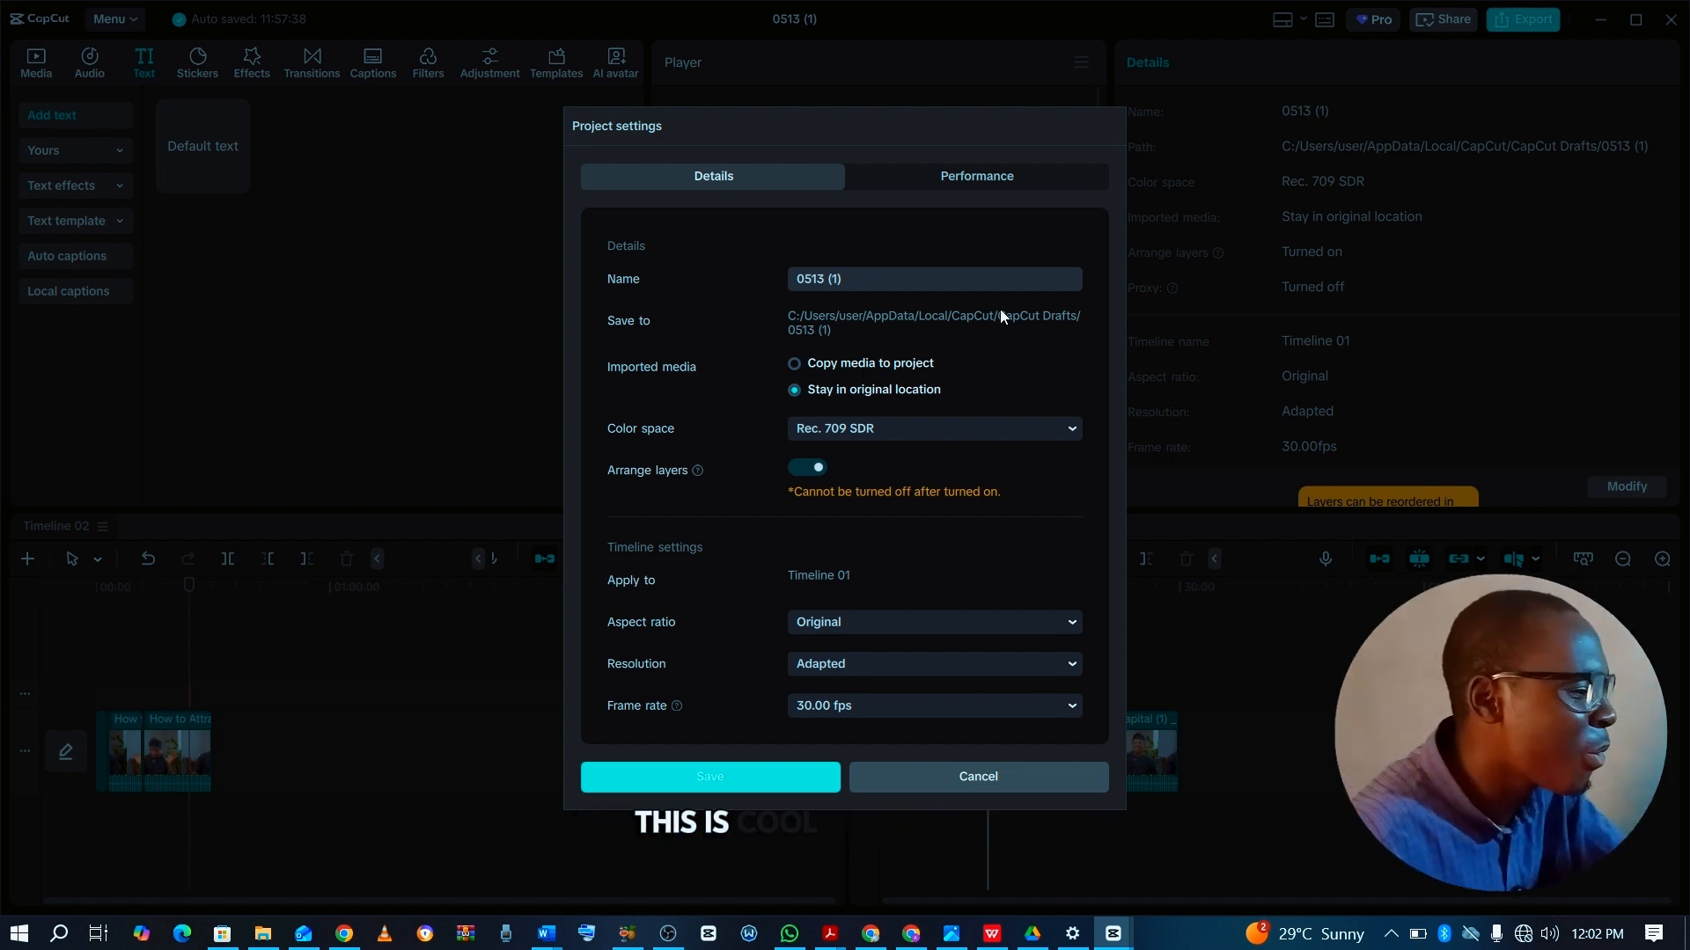
{"action": "left_click", "coordinate": [885, 773]}
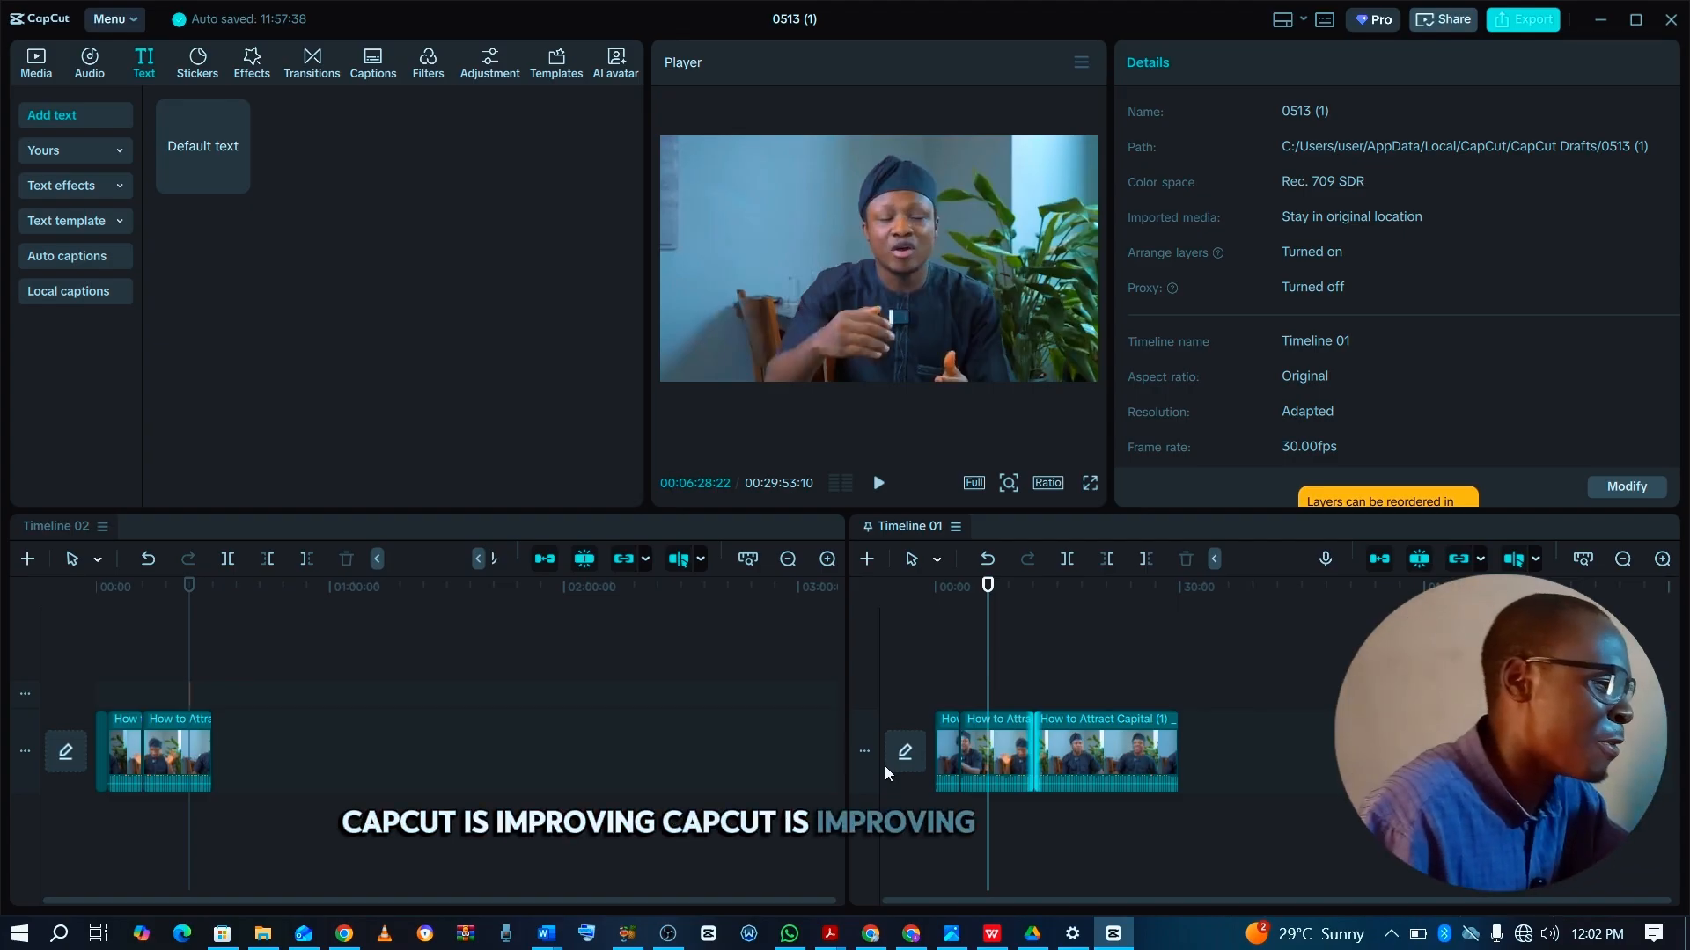
Create a new empty timeline next to Timeline 01, and switch back to Timeline 01.
{"action": "left_click", "coordinate": [956, 525]}
{"action": "left_click", "coordinate": [984, 542]}
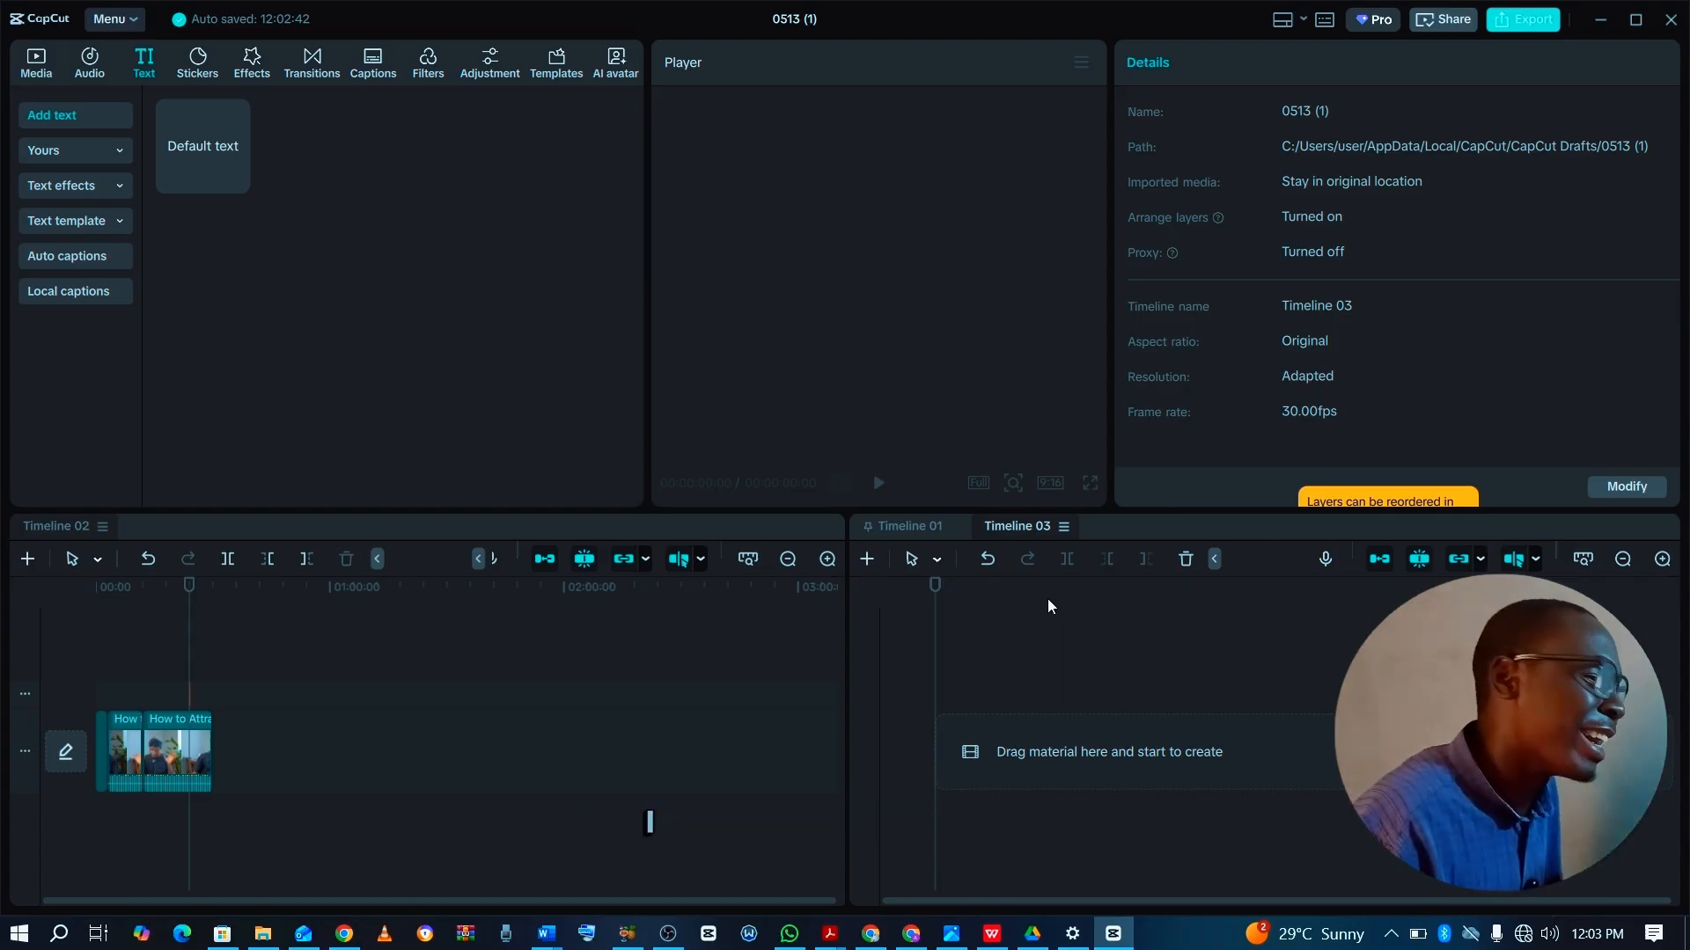
{"action": "left_click", "coordinate": [929, 533]}
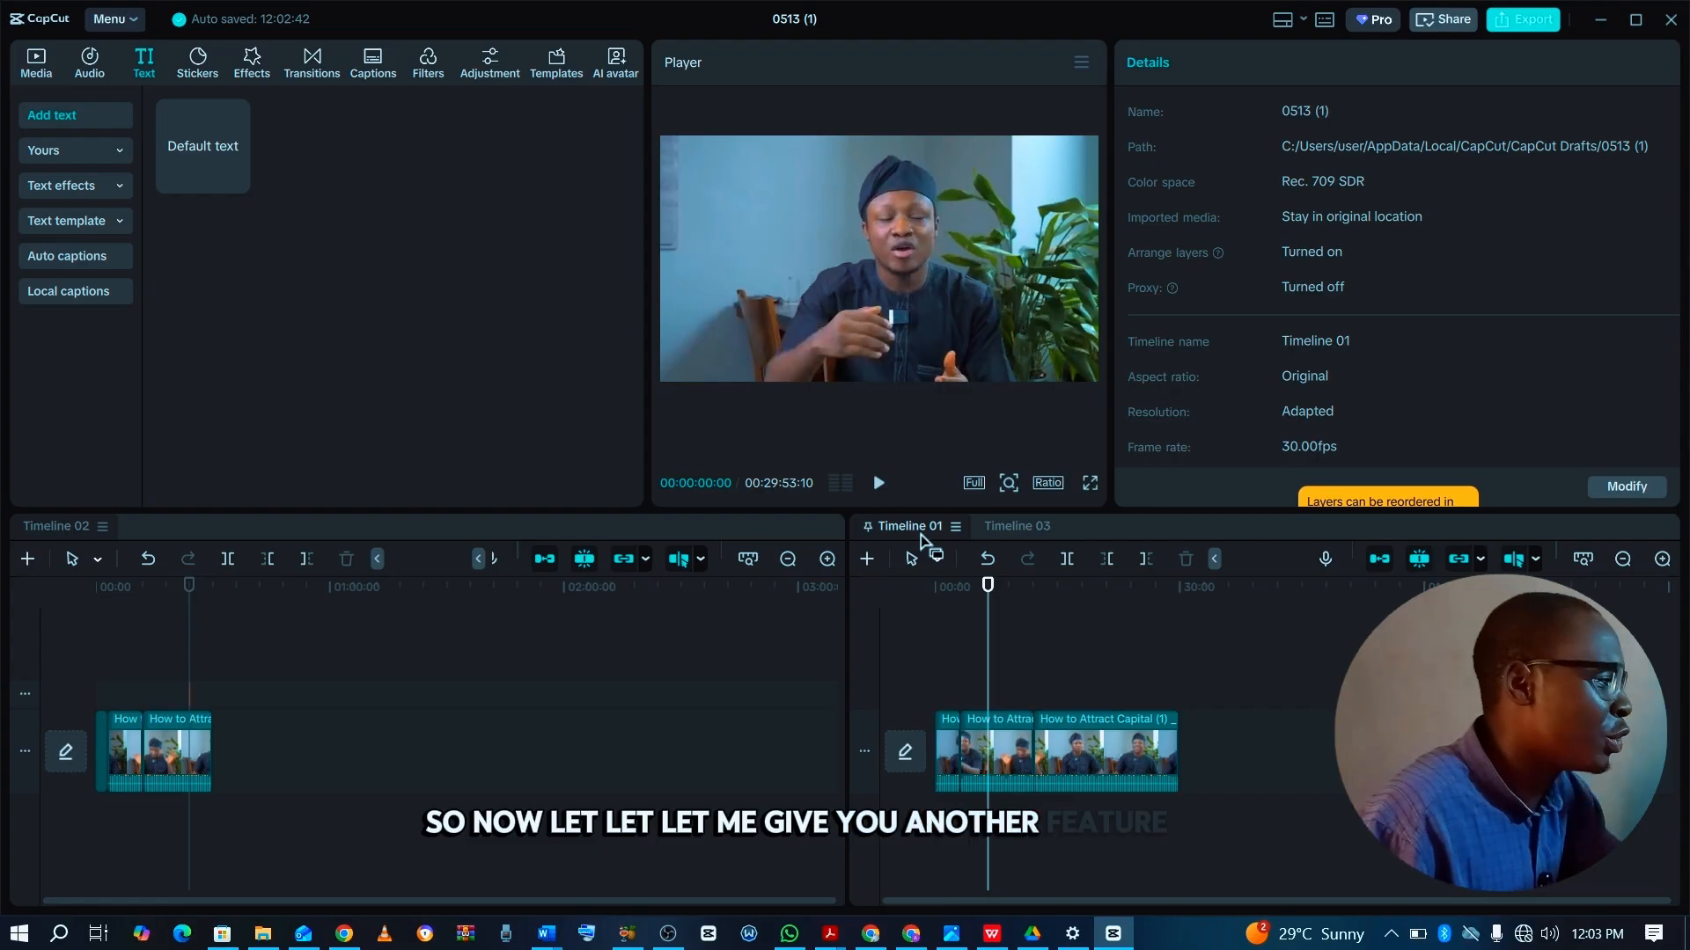
Add a default text clip above the video near the start of Timeline 02 and extend it past the video's end to about 41:20.
{"action": "left_click", "coordinate": [796, 625]}
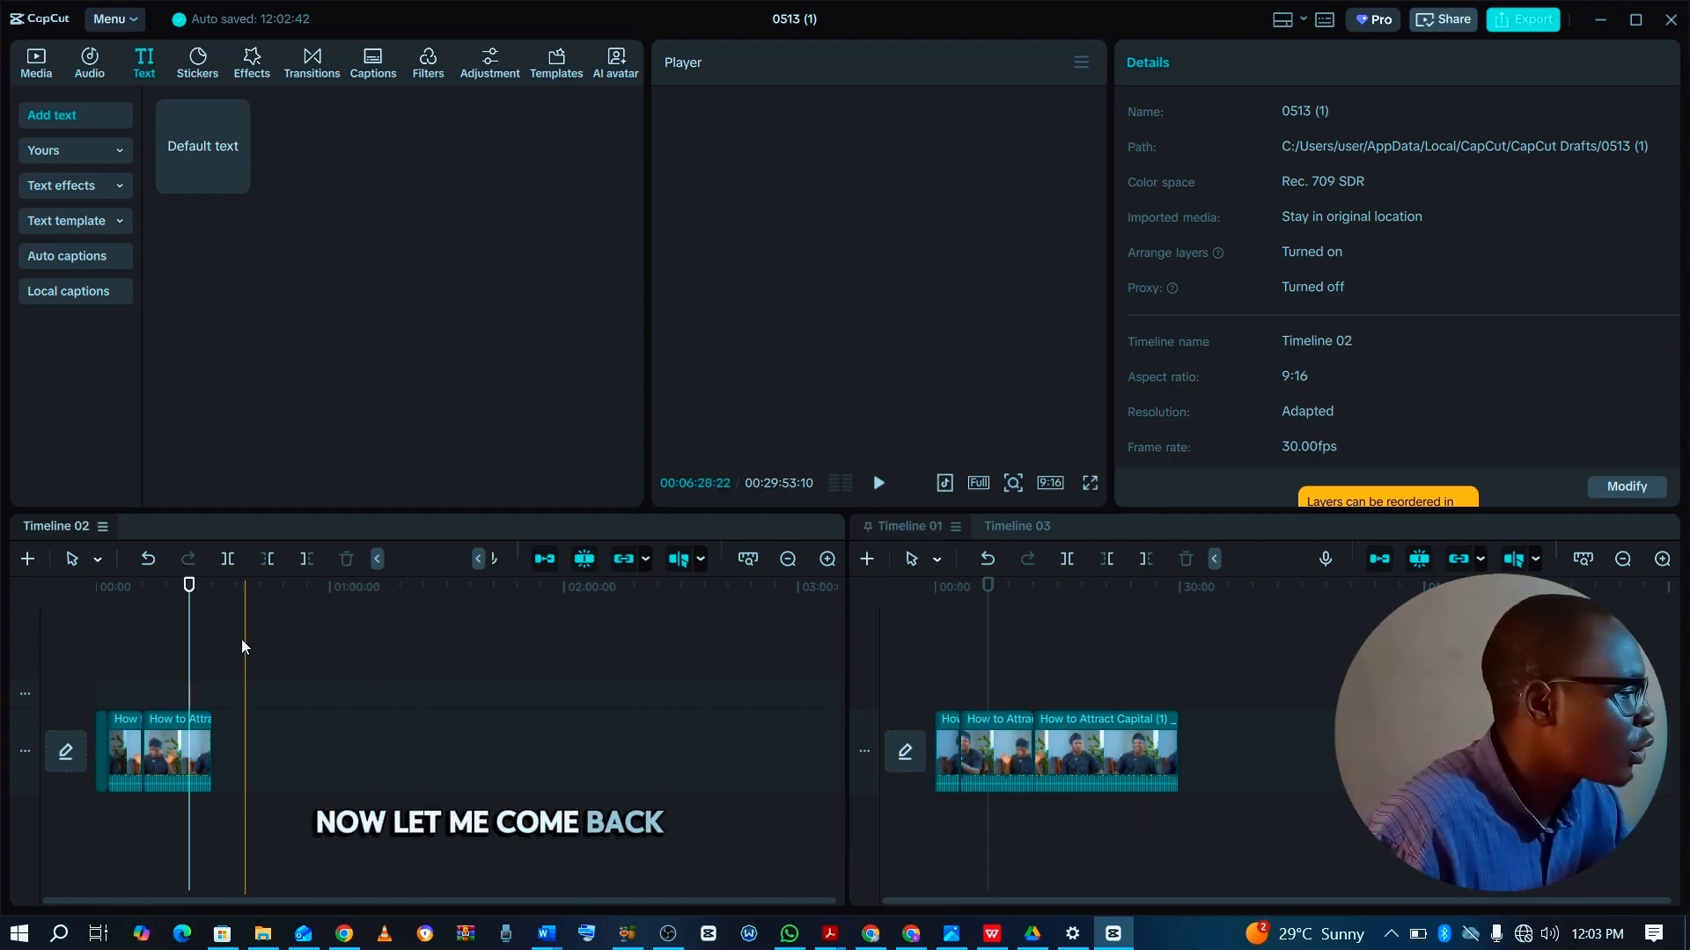
{"action": "left_click", "coordinate": [155, 669]}
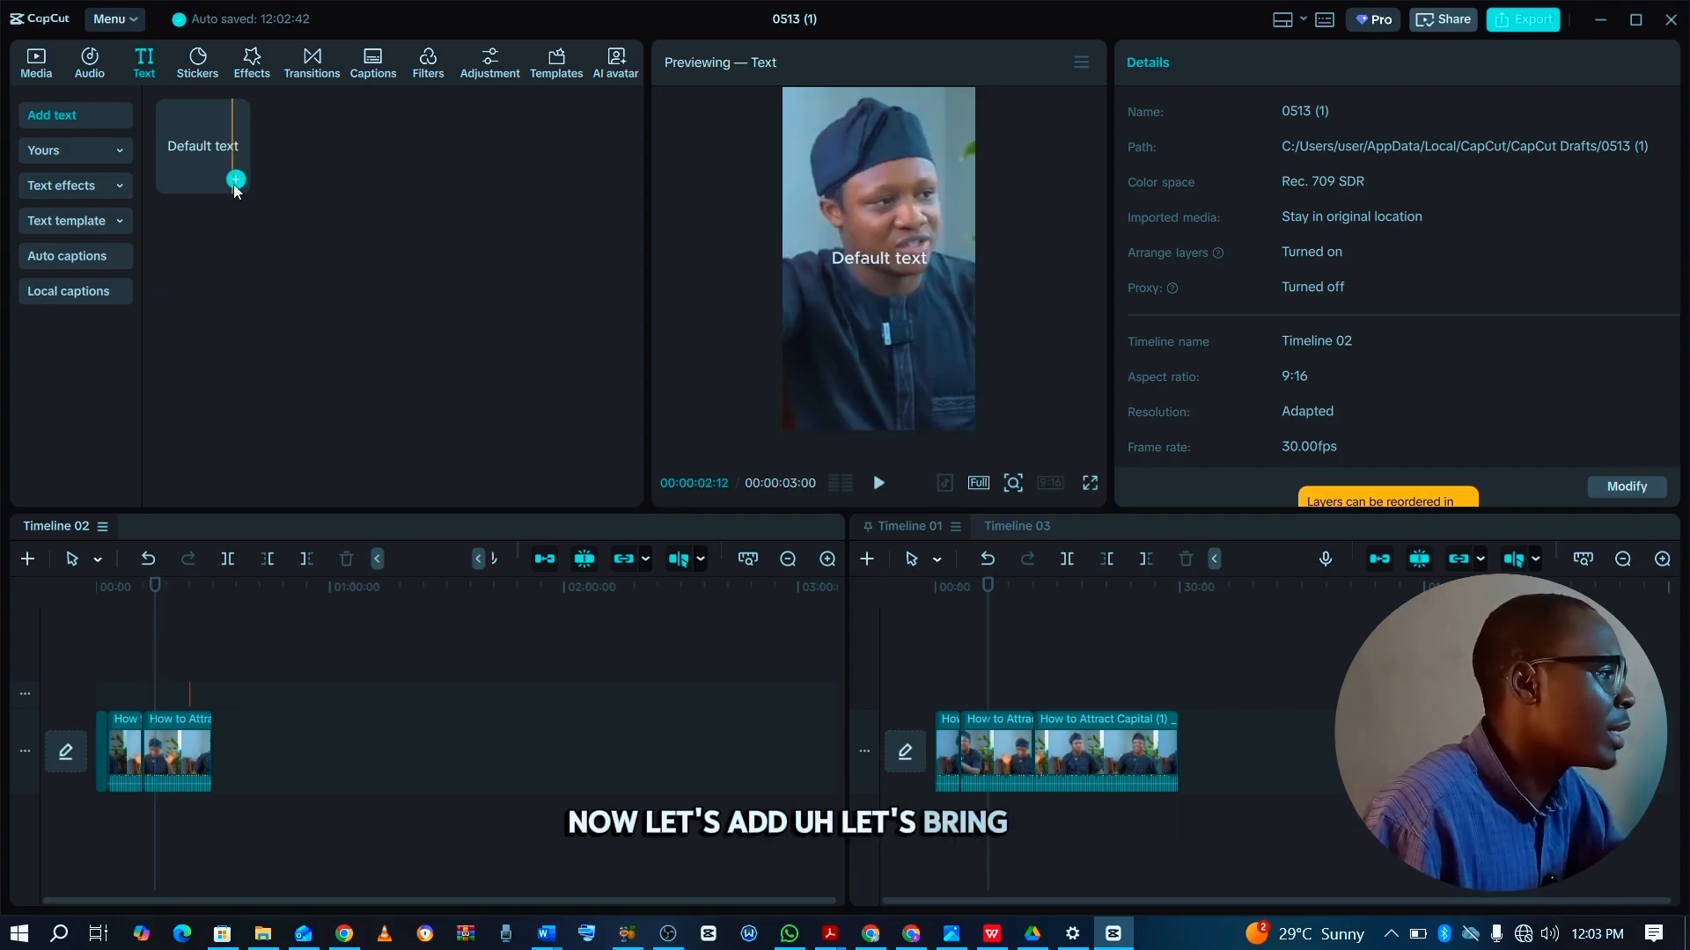
{"action": "left_click_drag", "start_coordinate": [213, 145], "coordinate": [109, 674]}
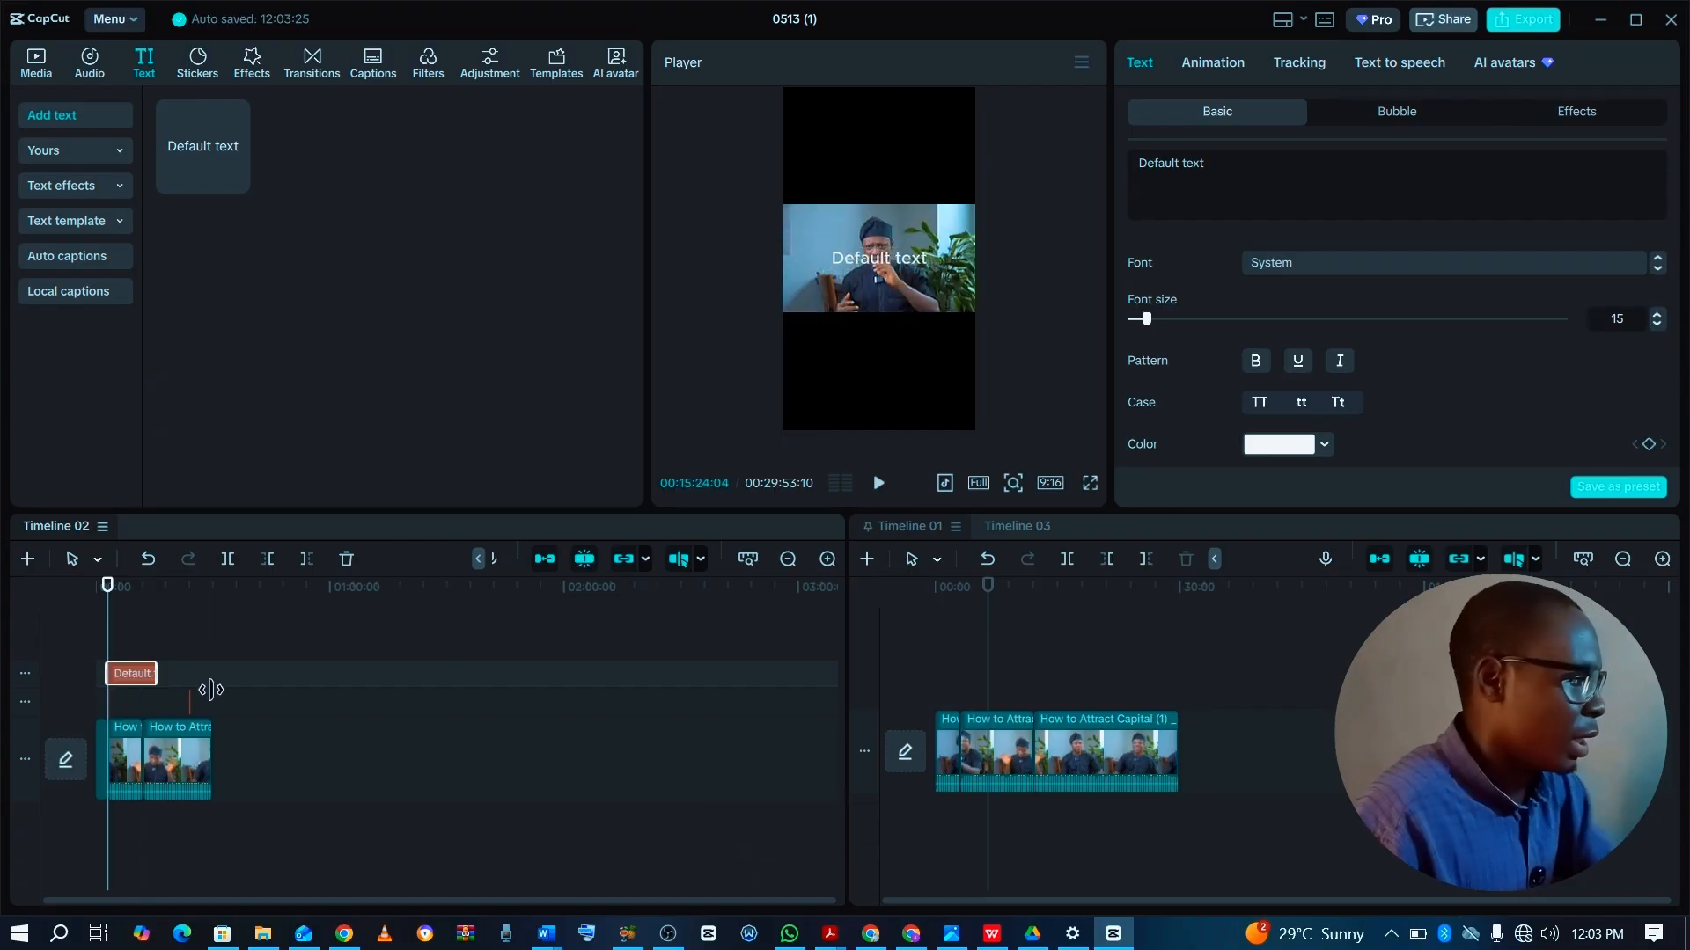
{"action": "left_click", "coordinate": [174, 658]}
{"action": "left_click", "coordinate": [178, 672]}
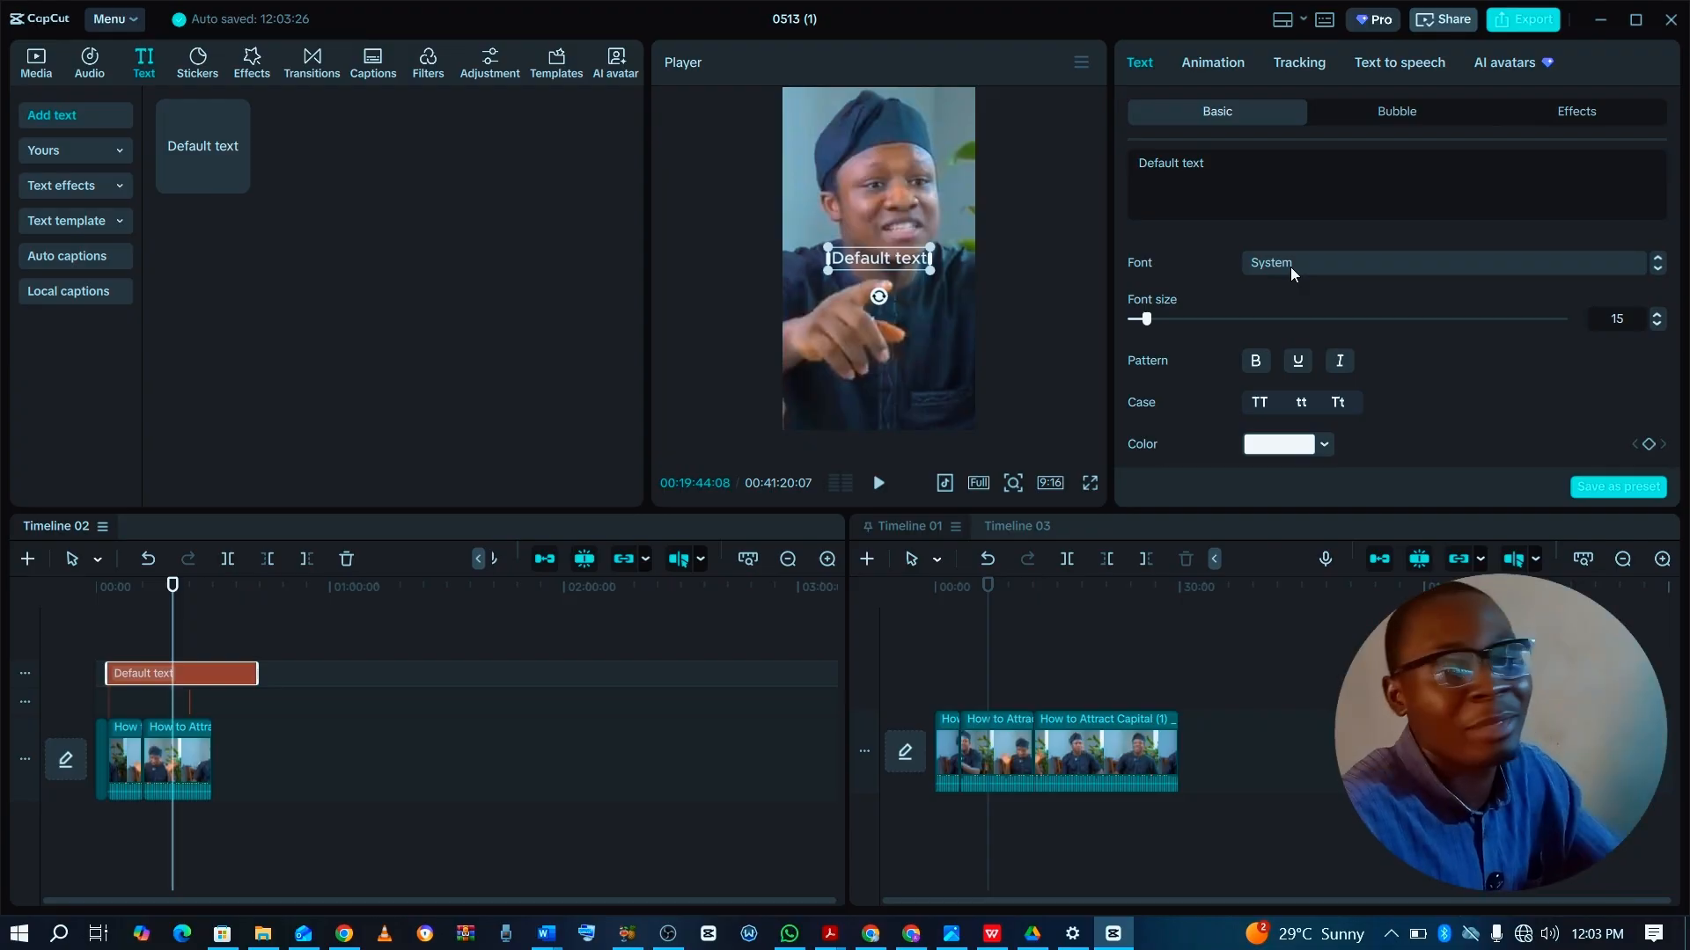
Try to search for a font starting with "helti" for the default text, close the font list and return to Timeline 01.
{"action": "left_click", "coordinate": [1290, 266]}
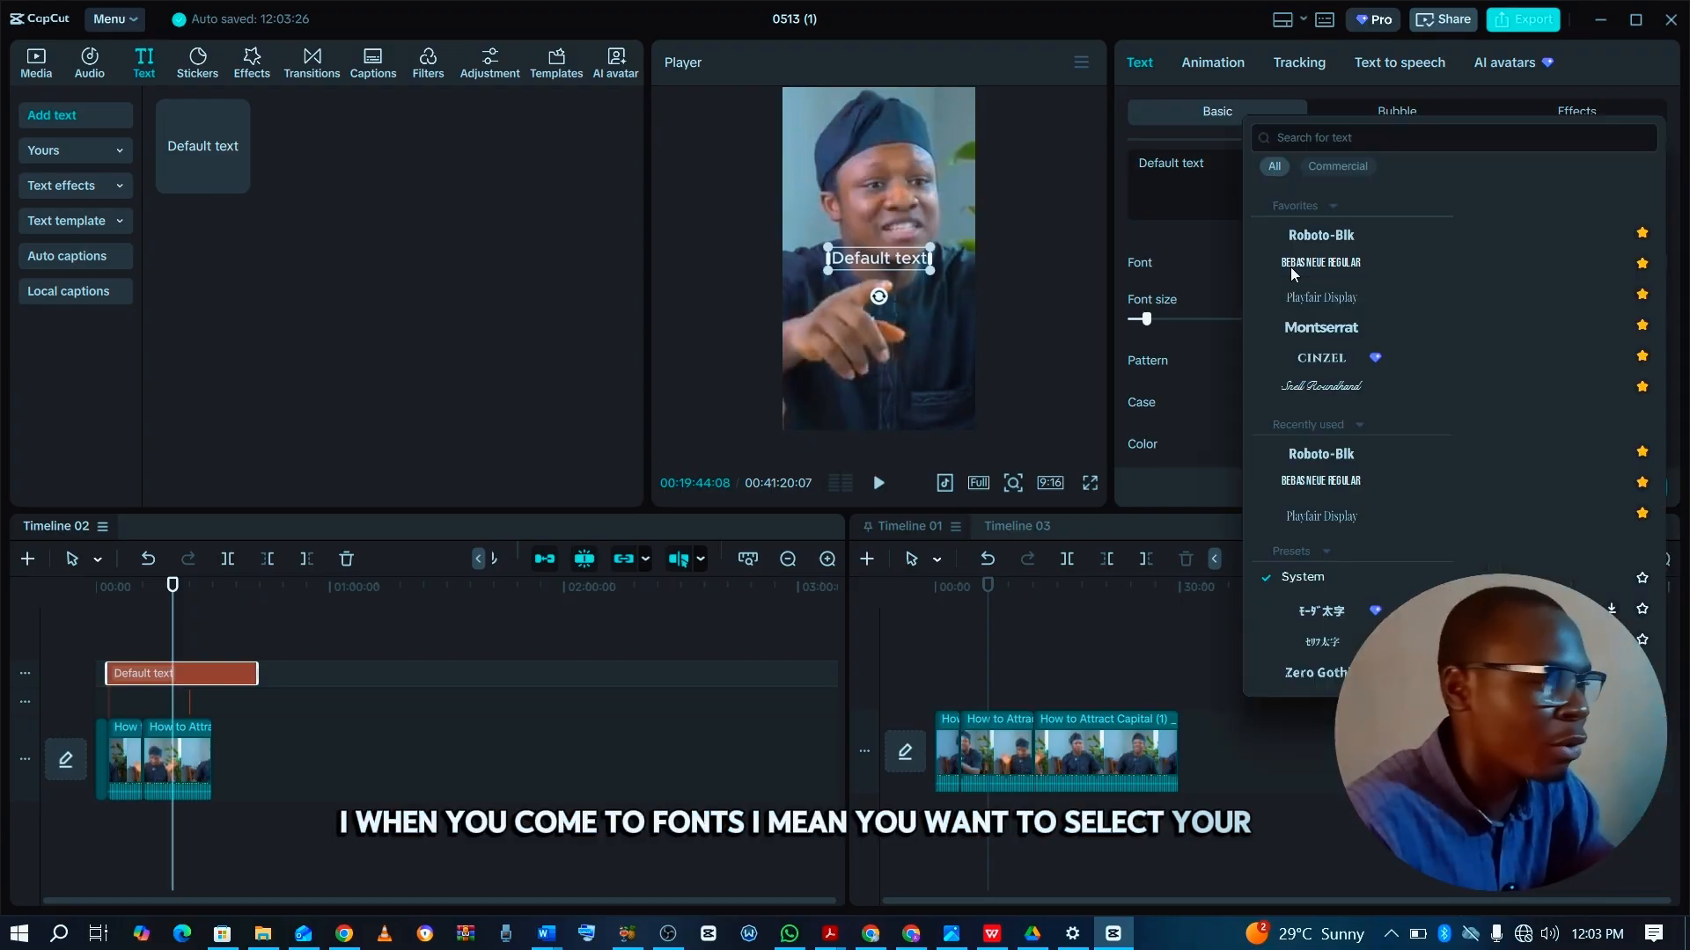
{"action": "left_click", "coordinate": [1340, 136]}
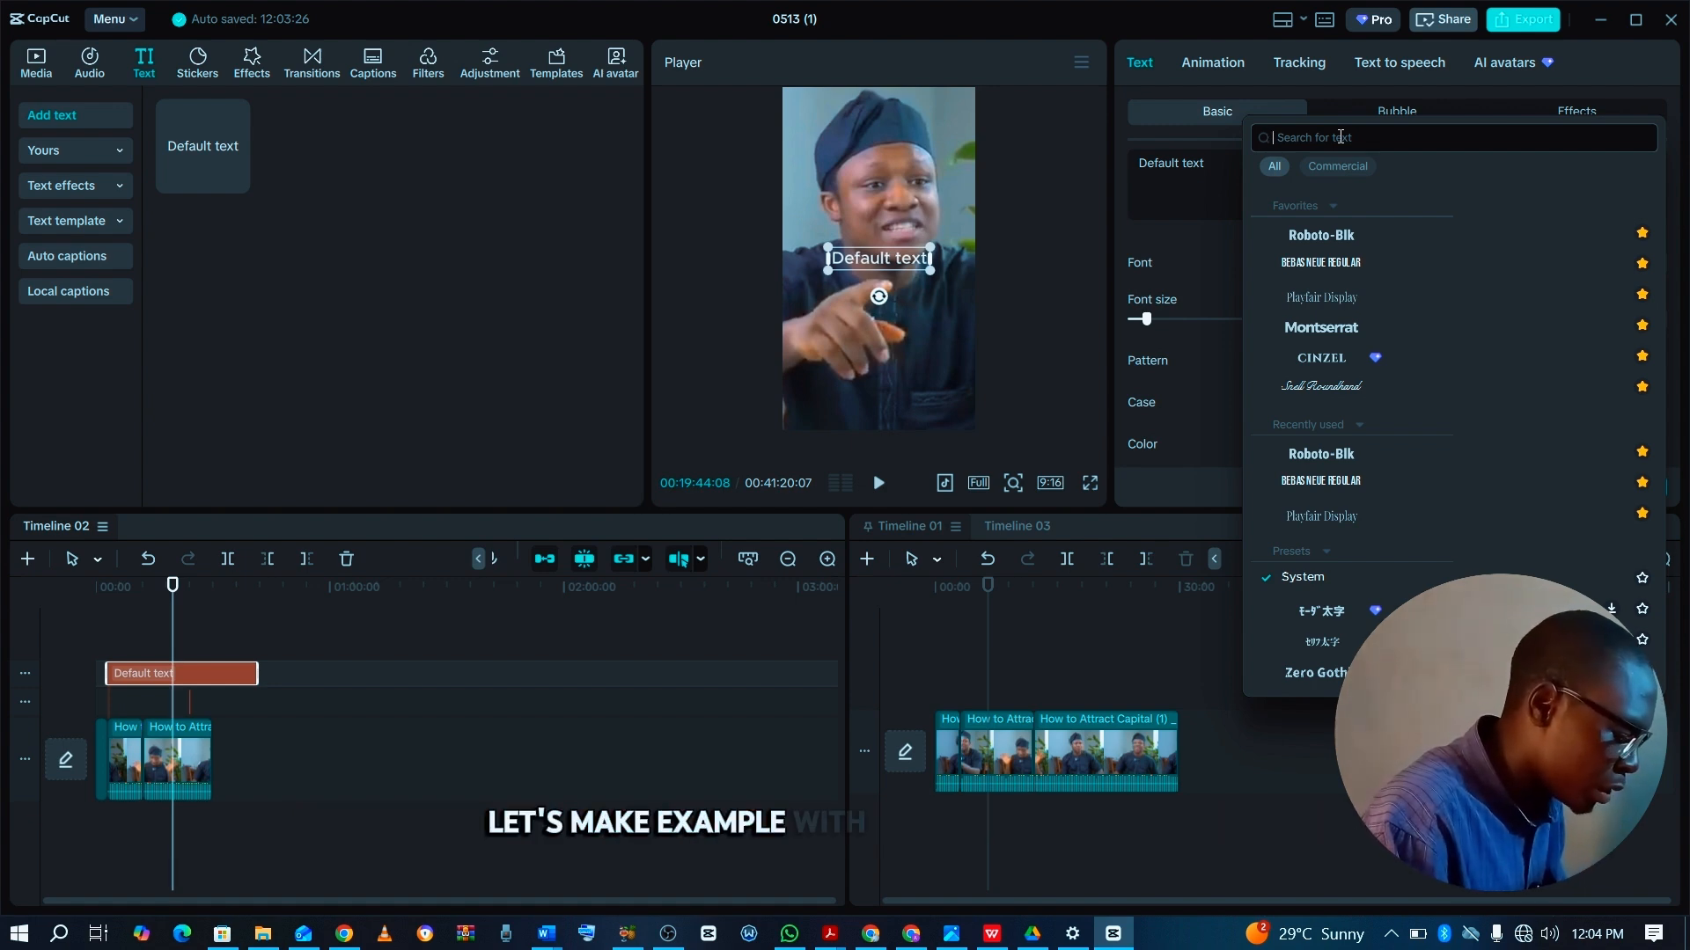
{"action": "type", "text": "helti"}
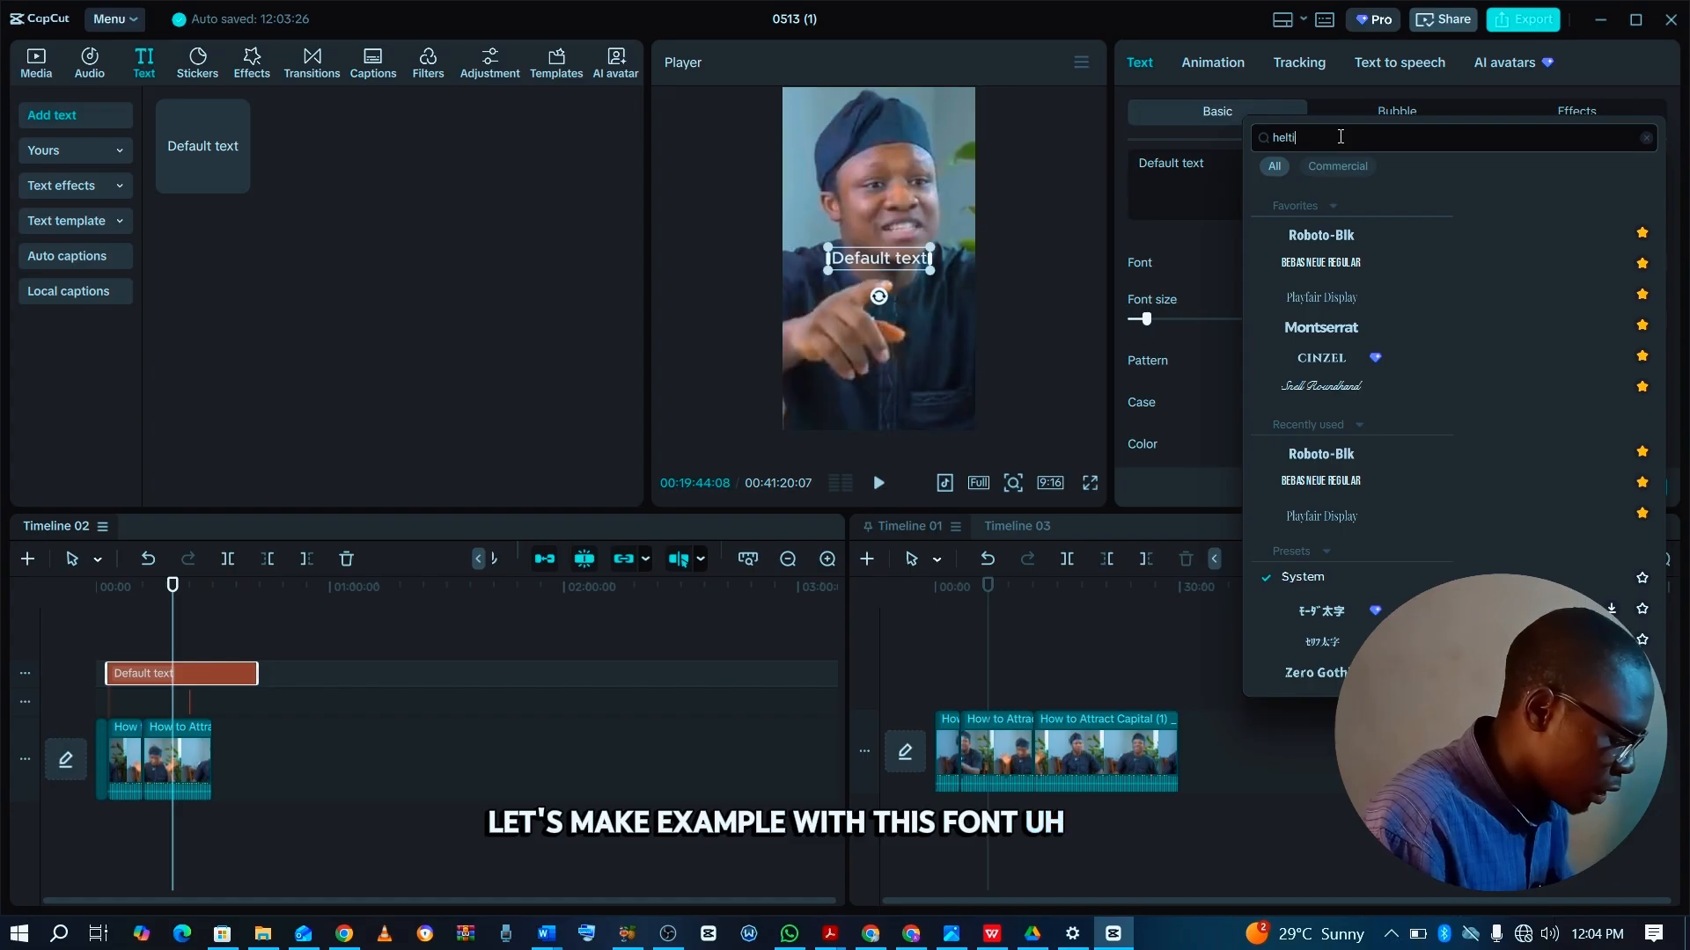
{"action": "type", "text": "vsti"}
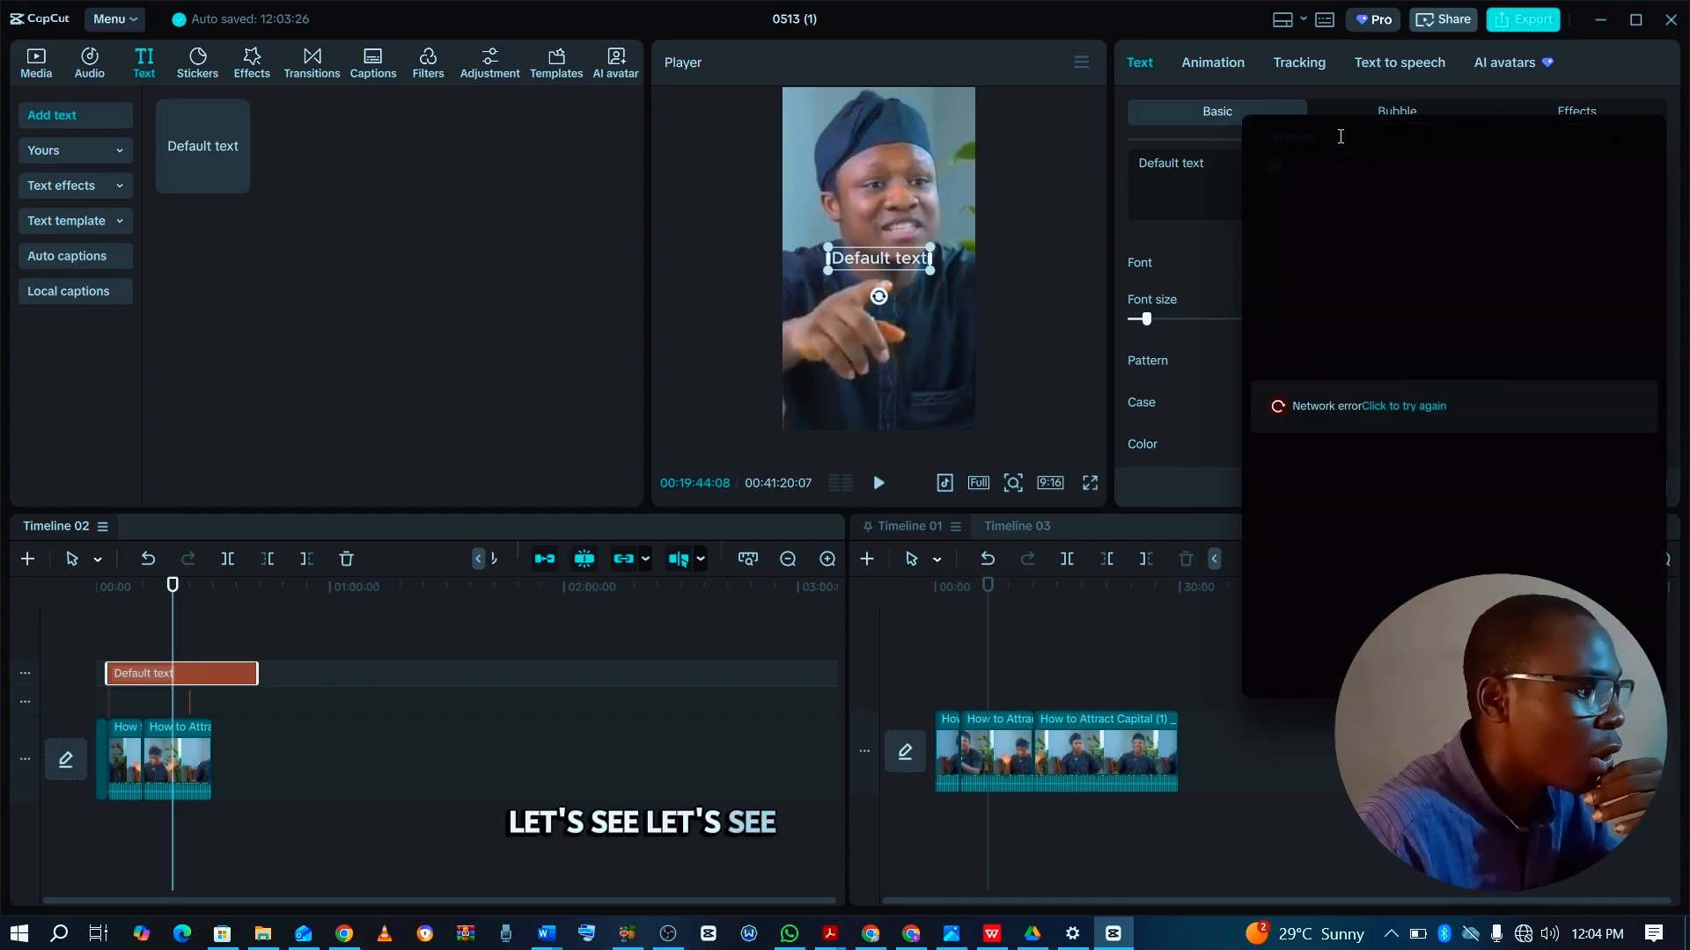
{"action": "left_click", "coordinate": [1377, 403]}
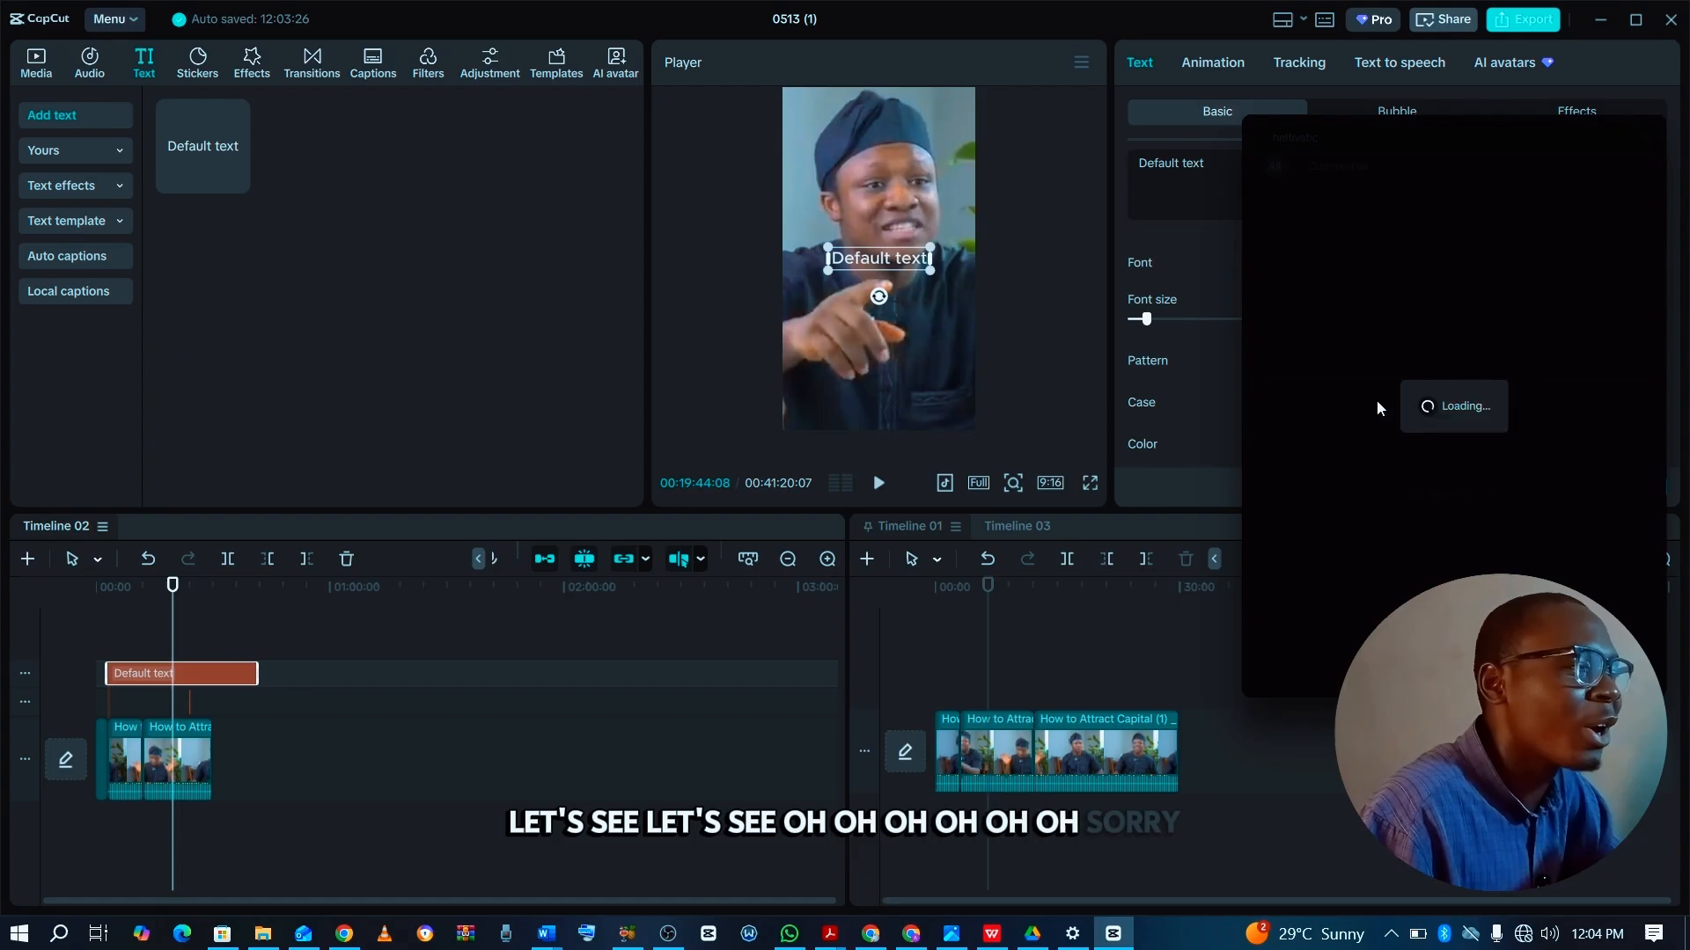
{"action": "left_click", "coordinate": [1201, 231]}
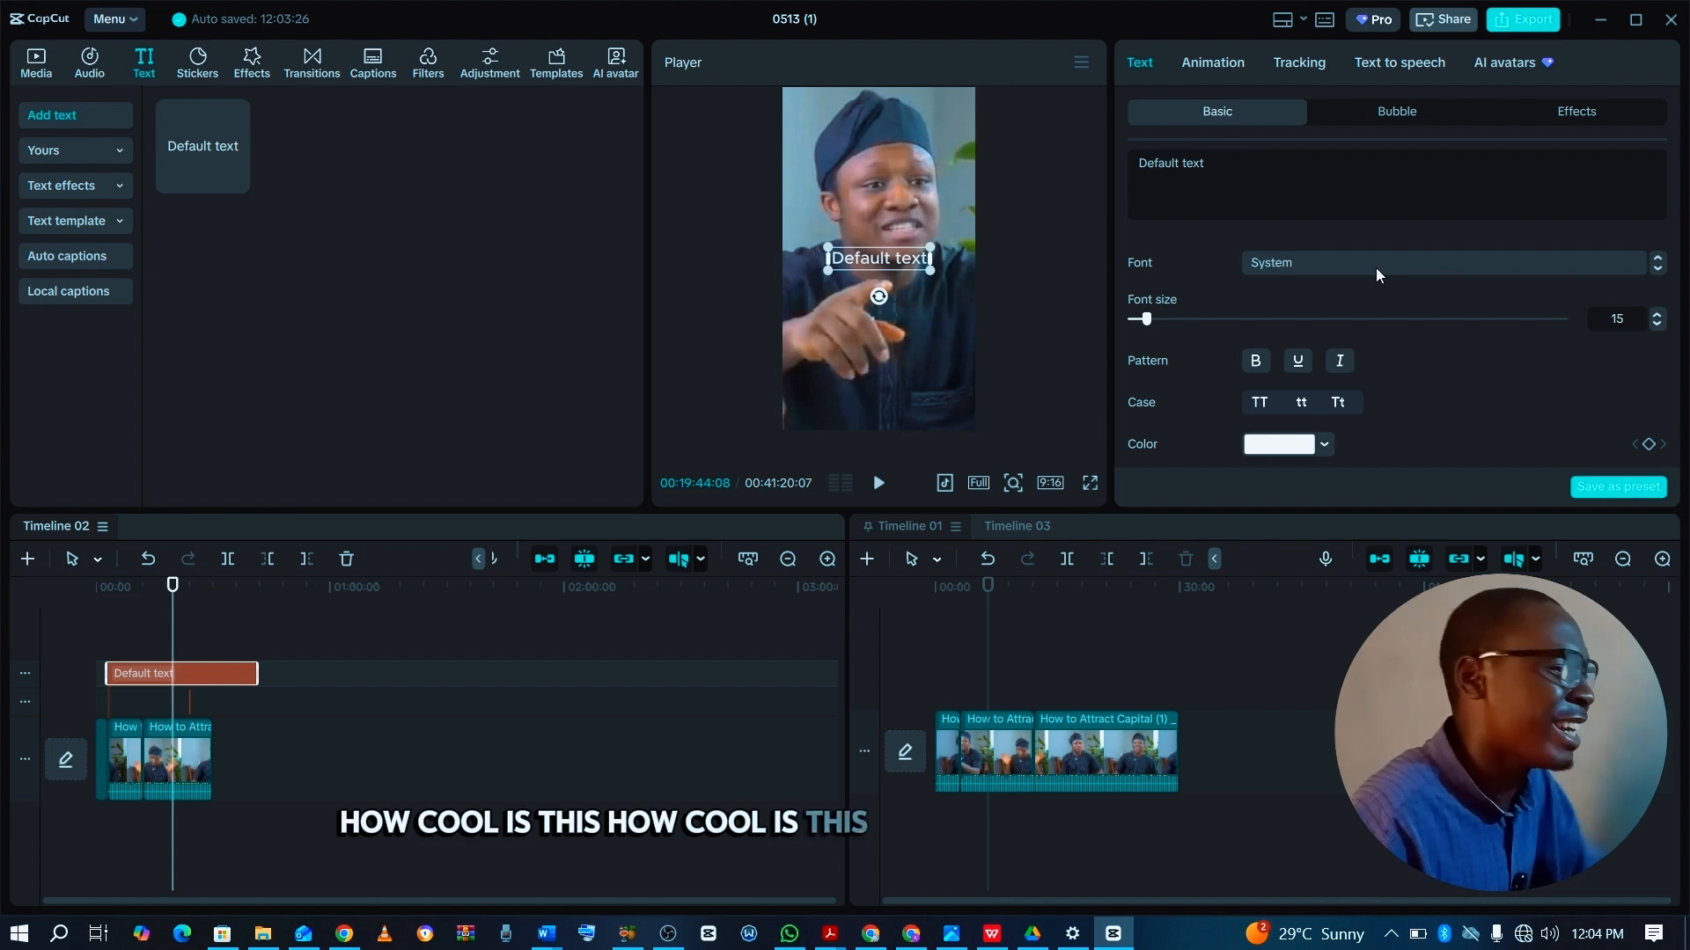
{"action": "left_click", "coordinate": [1074, 658]}
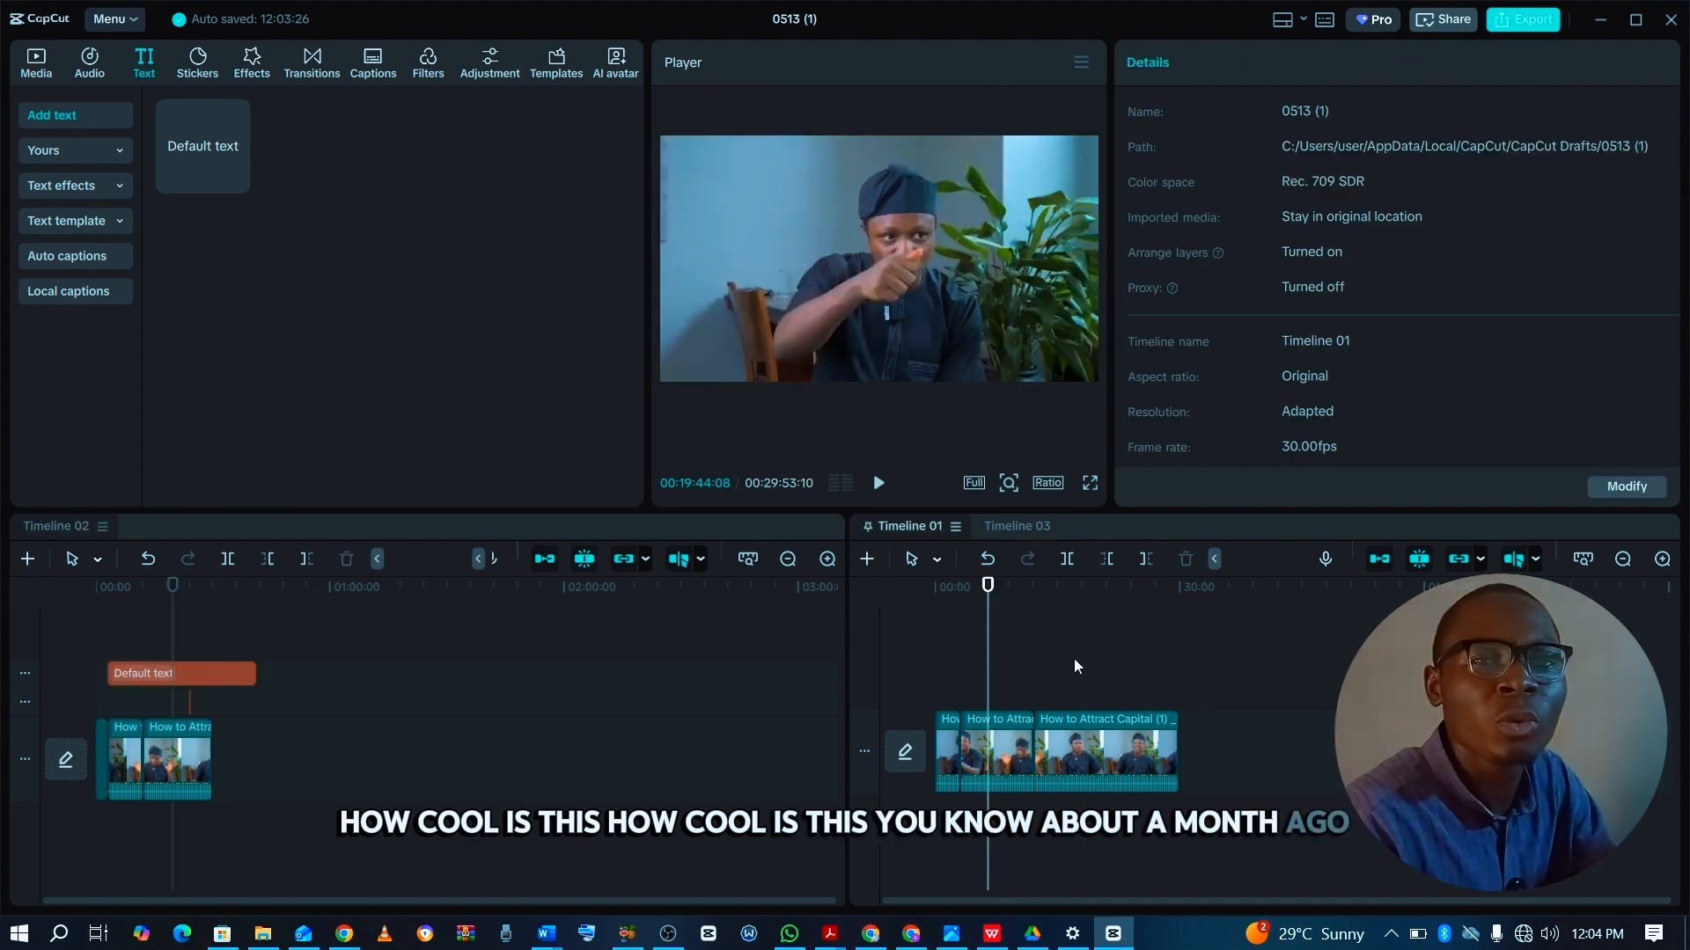